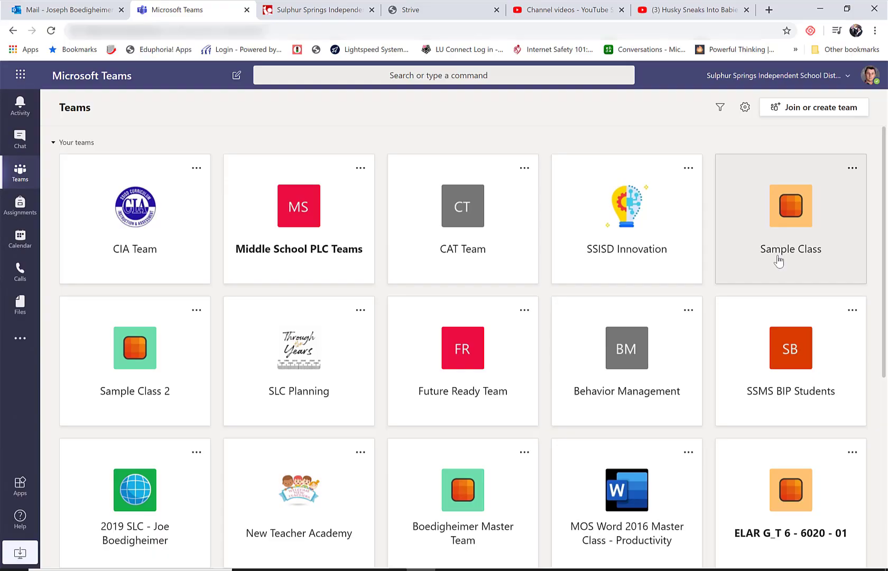
Open the Sample Class team, view its Group 1 channel, and return to the General channel.
left_click(778, 261)
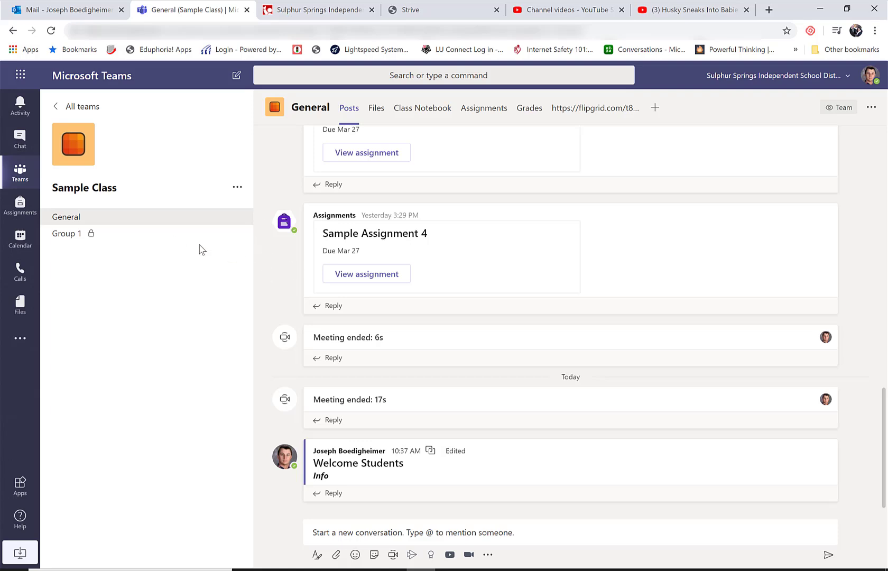
left_click(144, 234)
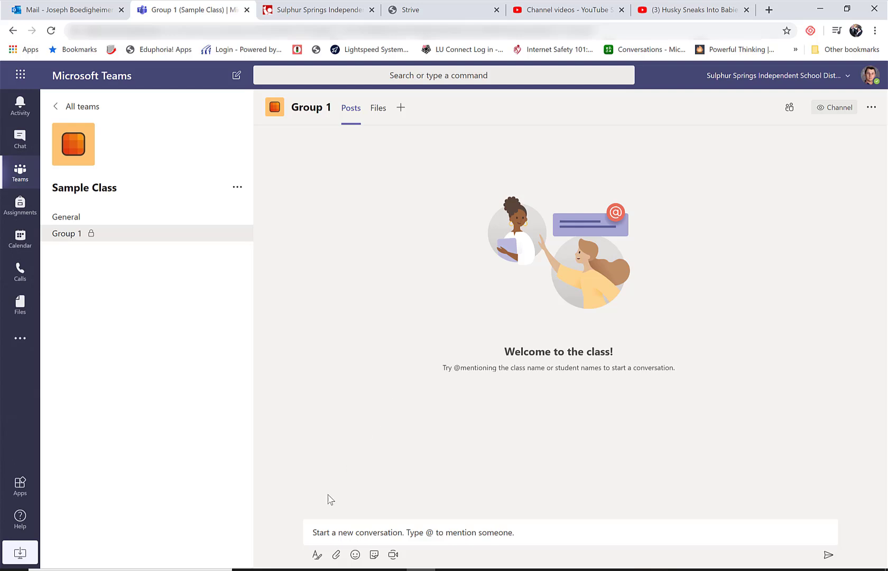
left_click(107, 220)
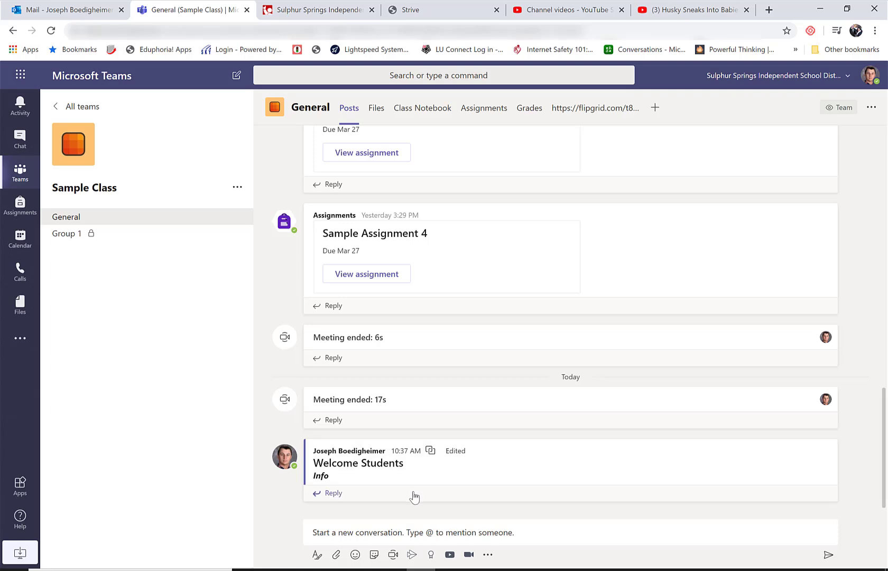
Reply "Comment" to the Sample Assignment 4 post in the General channel.
left_click(358, 309)
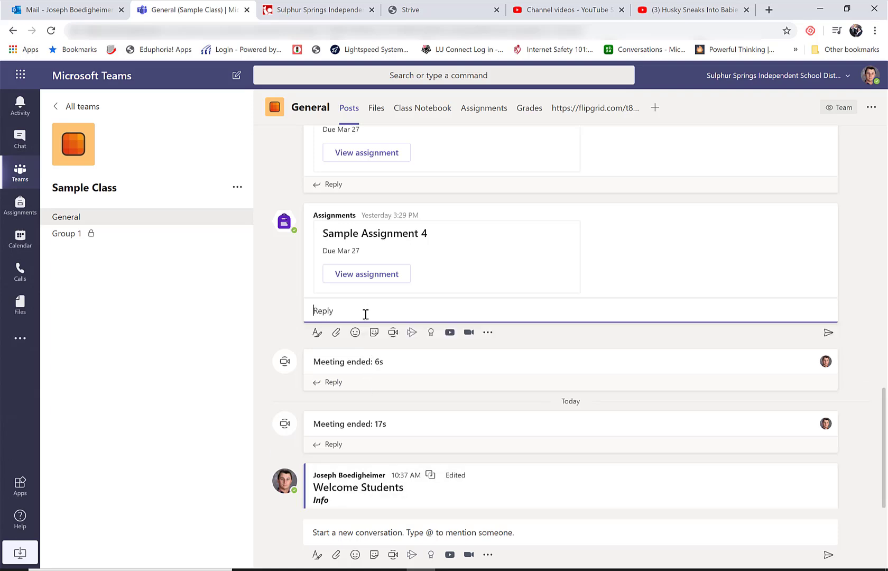
type("Comment")
key("Return")
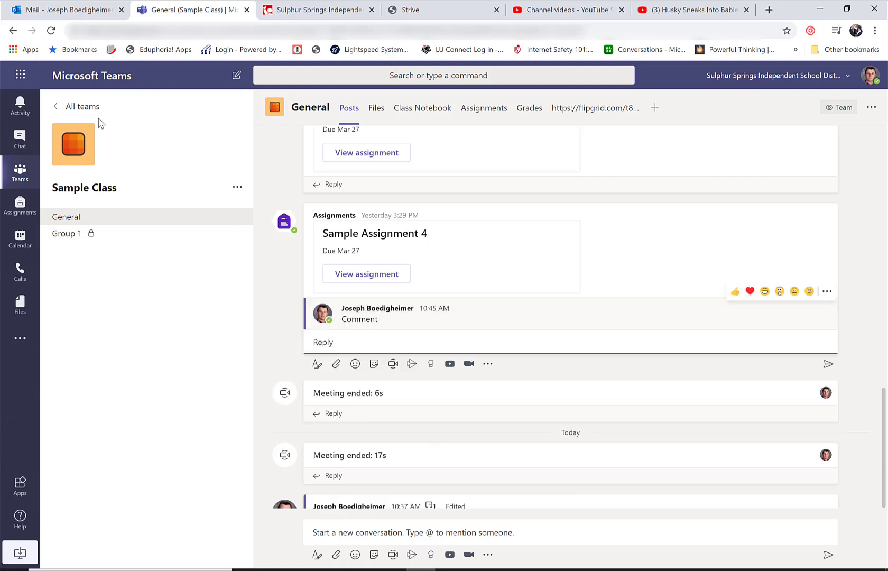
Reopen Sample Class from the list of all teams and post "Welcome" as a new conversation in General.
left_click(66, 107)
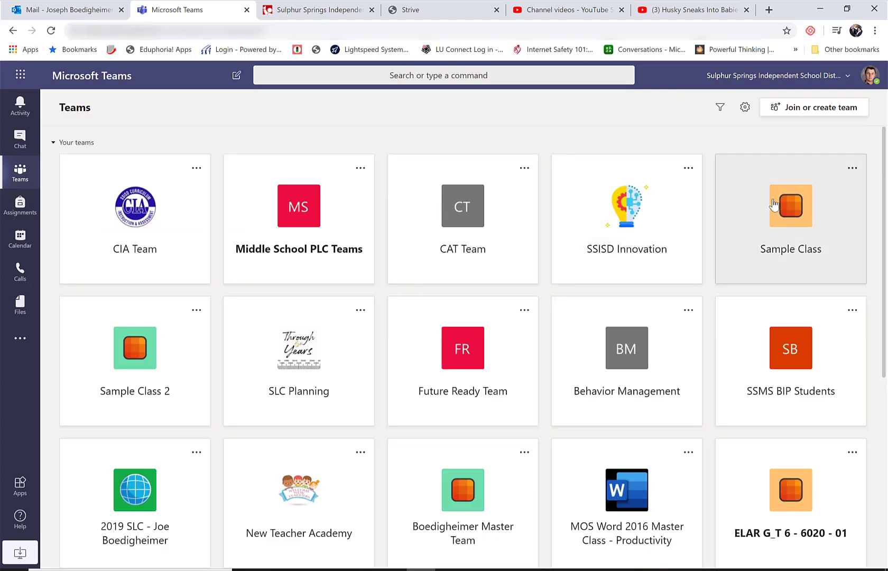
left_click(773, 205)
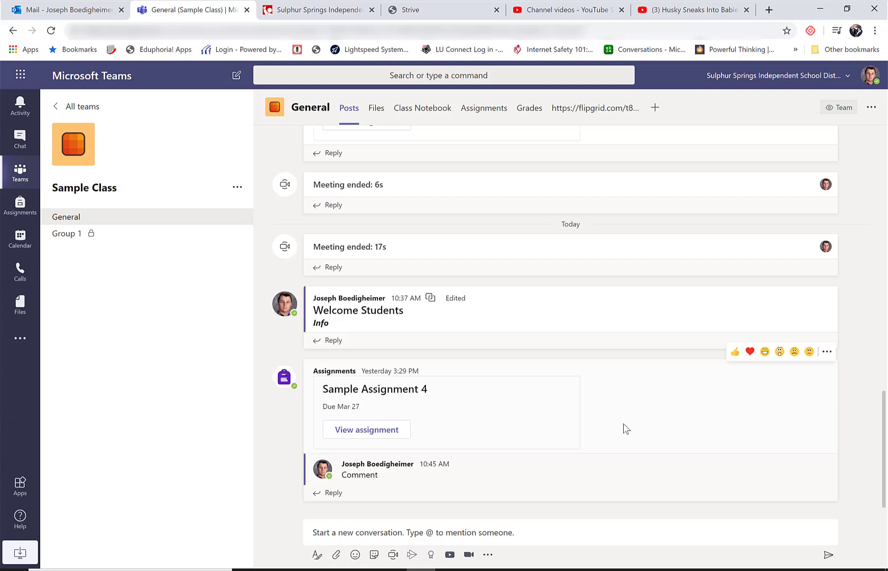
left_click(316, 531)
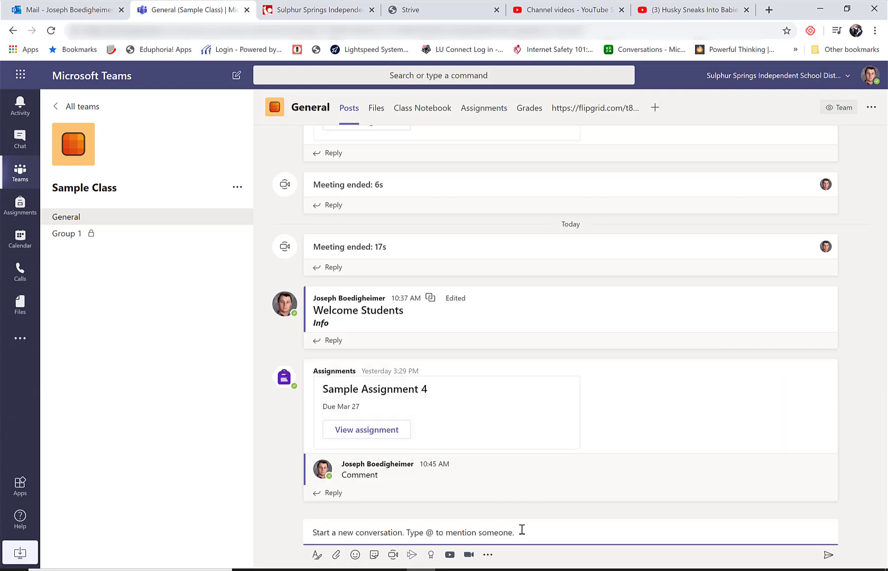
type("WE")
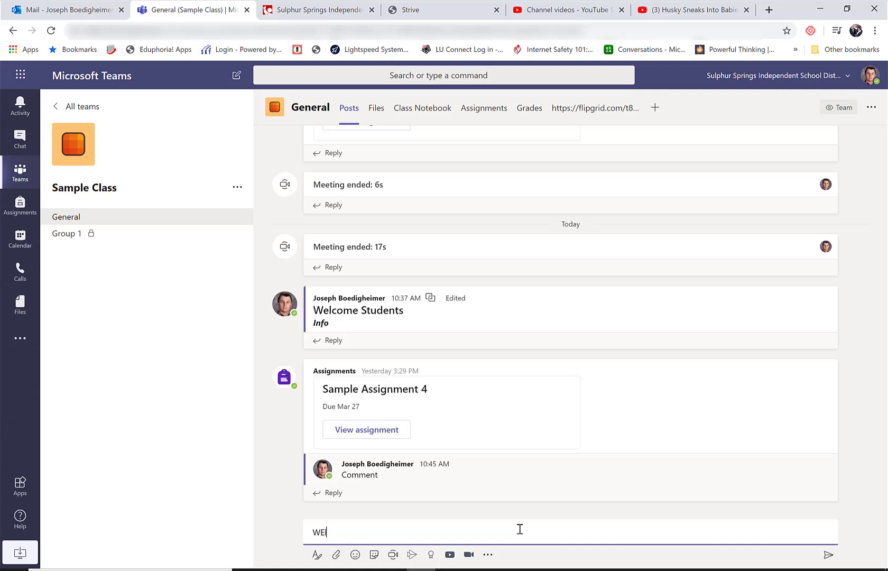
key("BackSpace")
type("elcome")
left_click(828, 555)
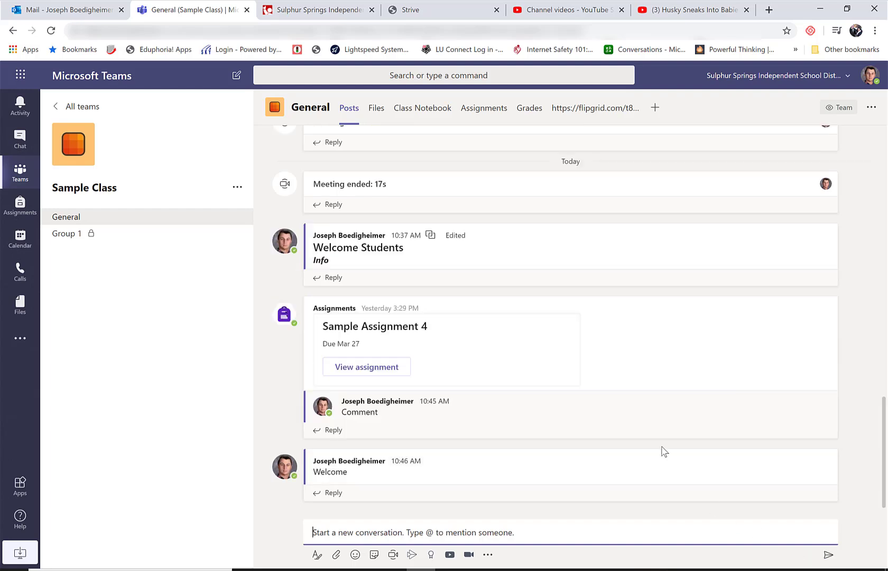
Compose a formatted new conversation with the subject "Welcome Students" and the body text "Message".
left_click(317, 555)
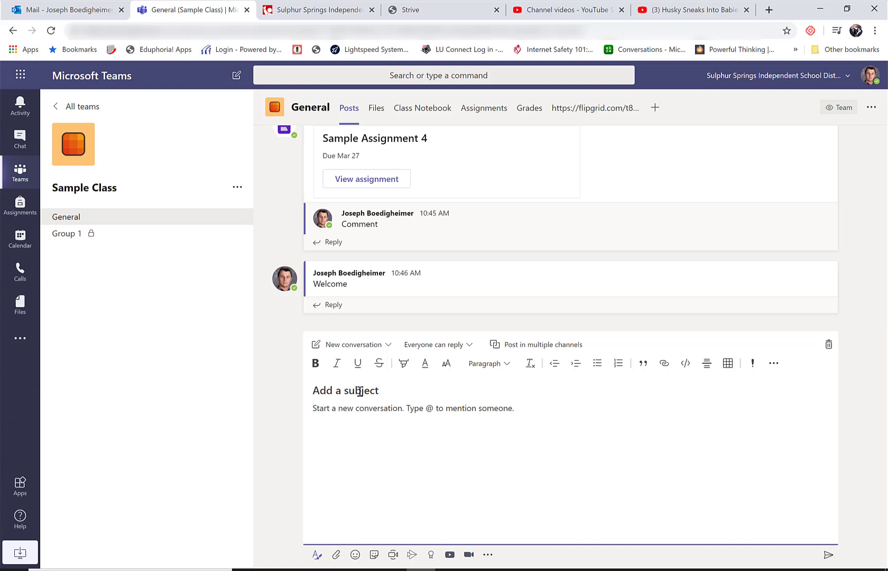
type("Welco")
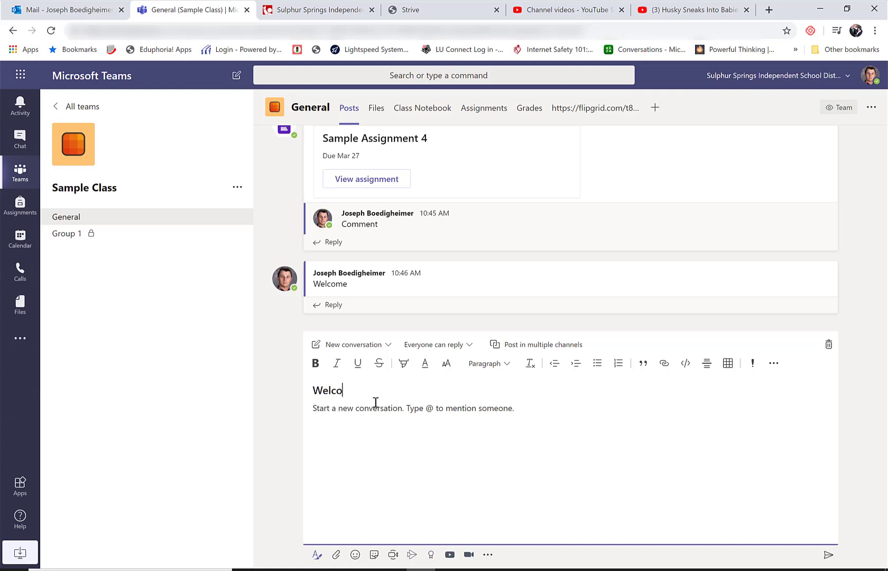
type("me Studen")
key("BackSpace")
type("ents")
left_click(382, 408)
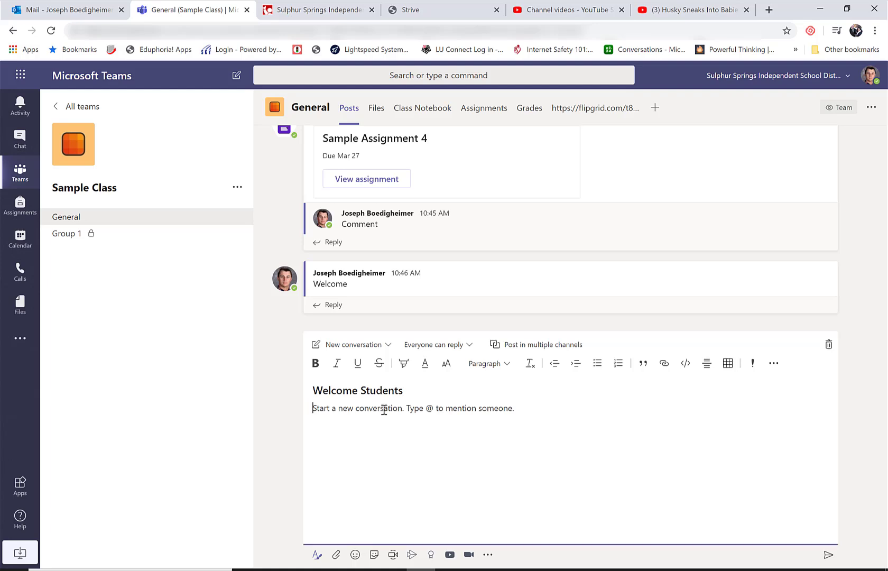
type("Message")
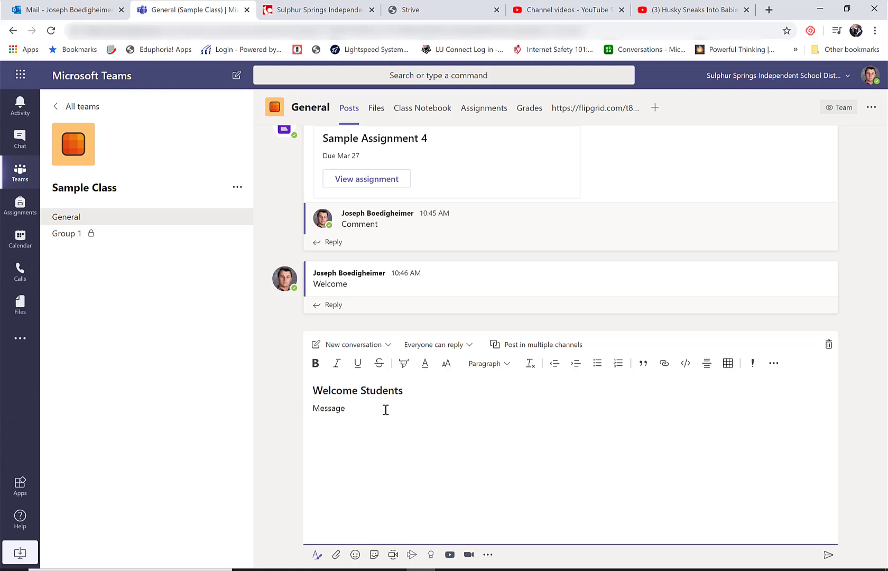
Format the body text "Message" as bold and italic.
left_click_drag(349, 415, 301, 412)
left_click(315, 363)
left_click(336, 363)
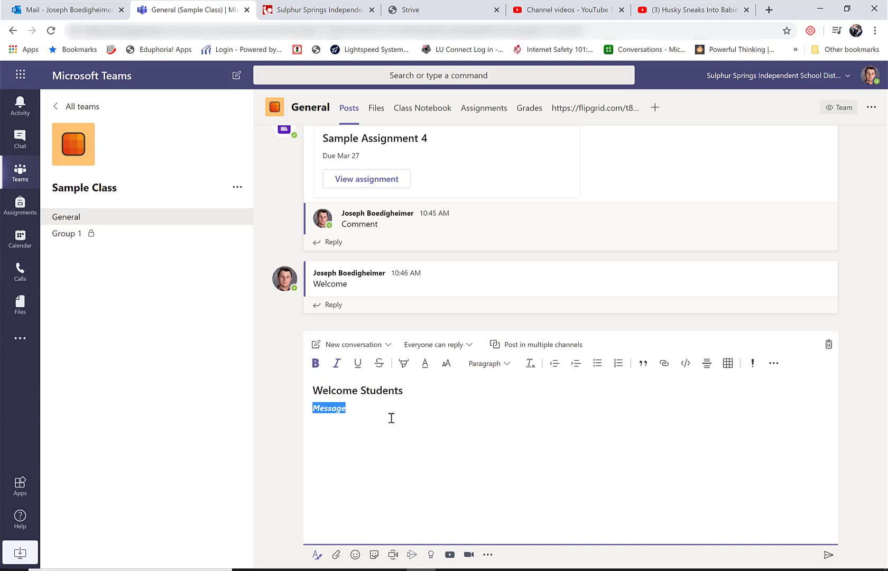
left_click(392, 418)
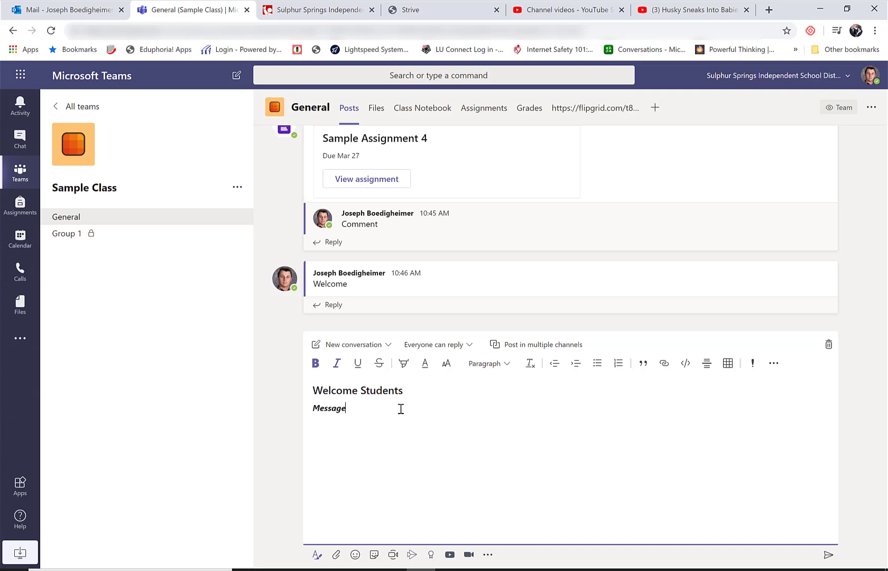
Set the announcement to post in multiple channels, add Sample Class 2's General channel, and send it.
left_click(527, 346)
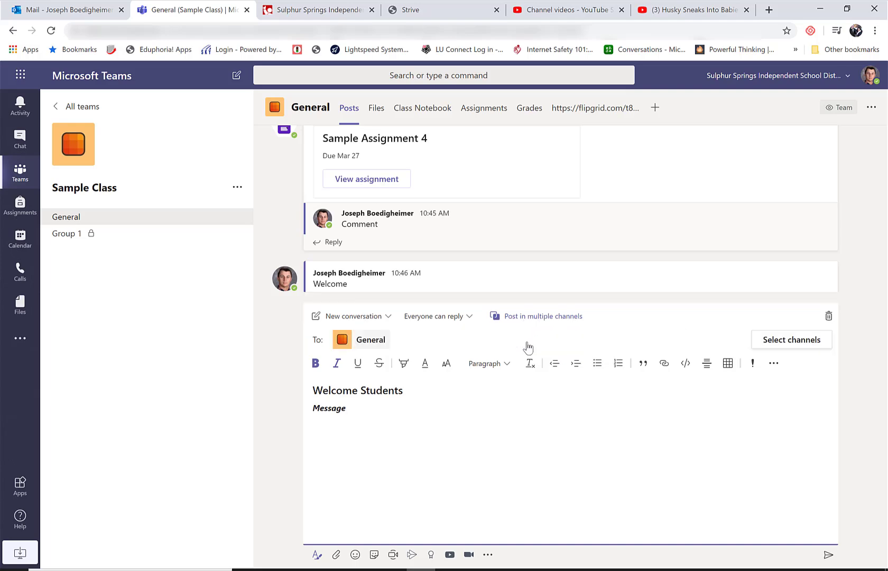
left_click(778, 341)
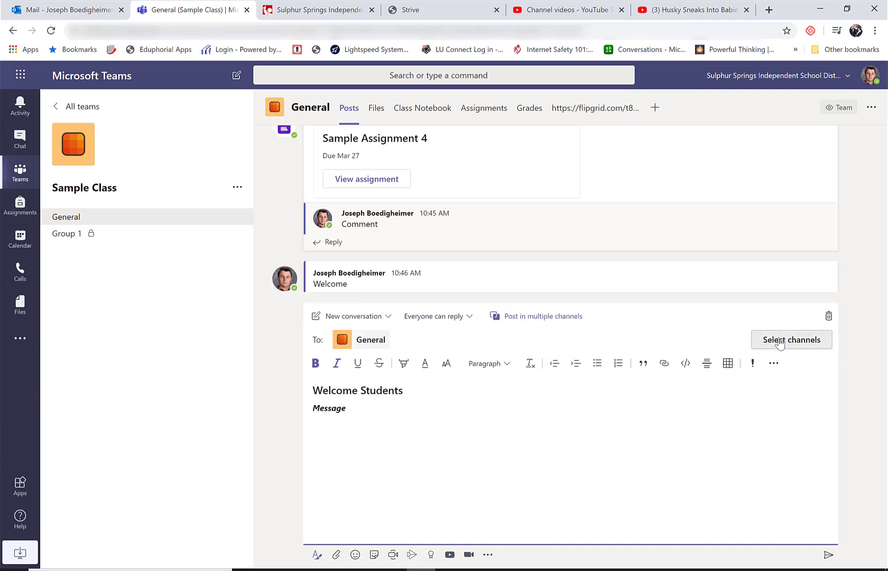
scroll(366, 388, "down", 3)
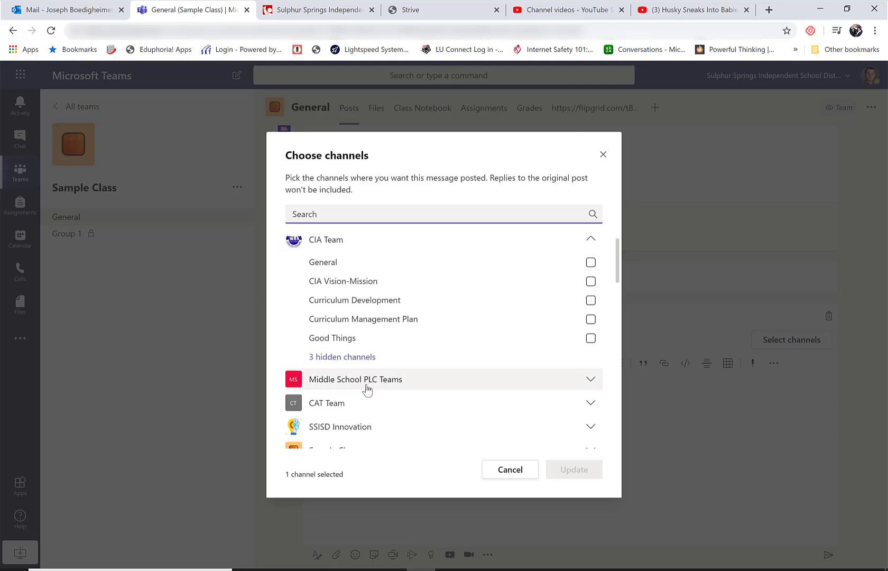
left_click(371, 364)
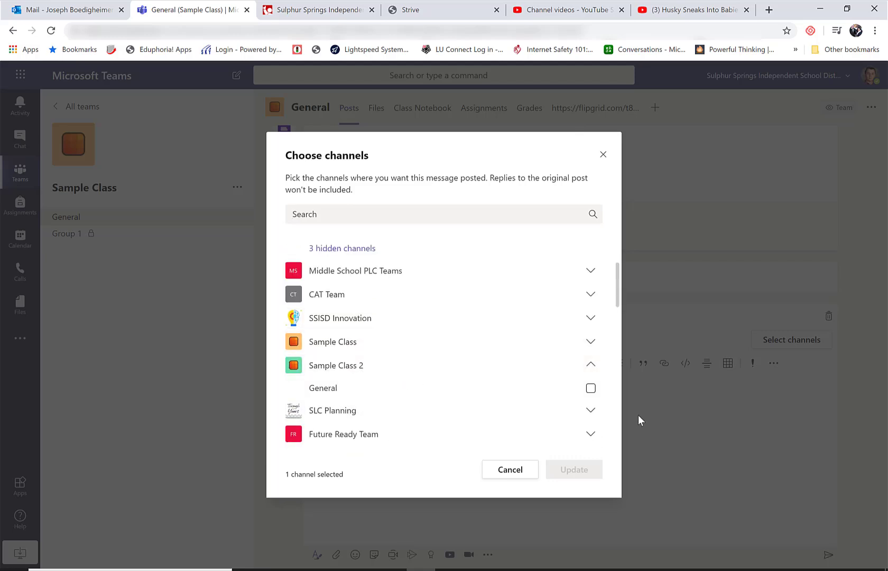
left_click(585, 392)
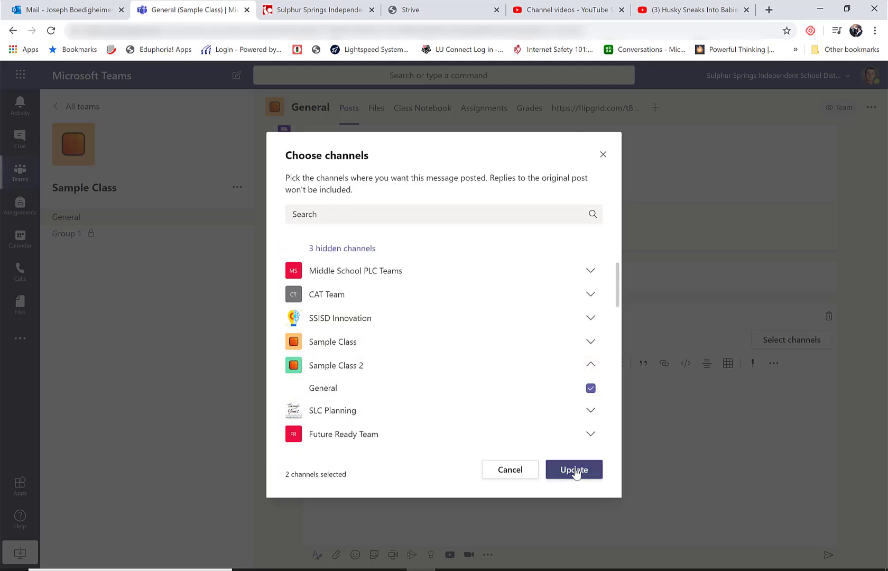
left_click(575, 470)
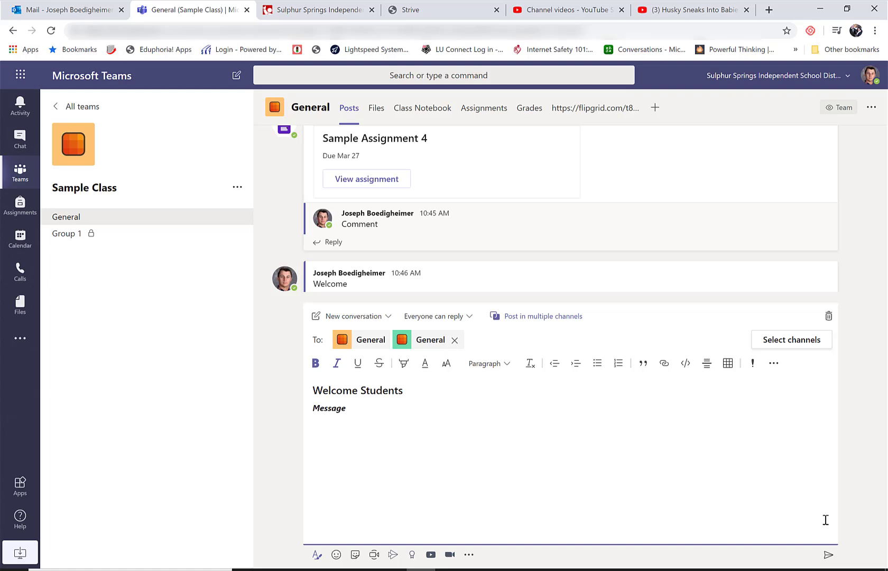
left_click(828, 555)
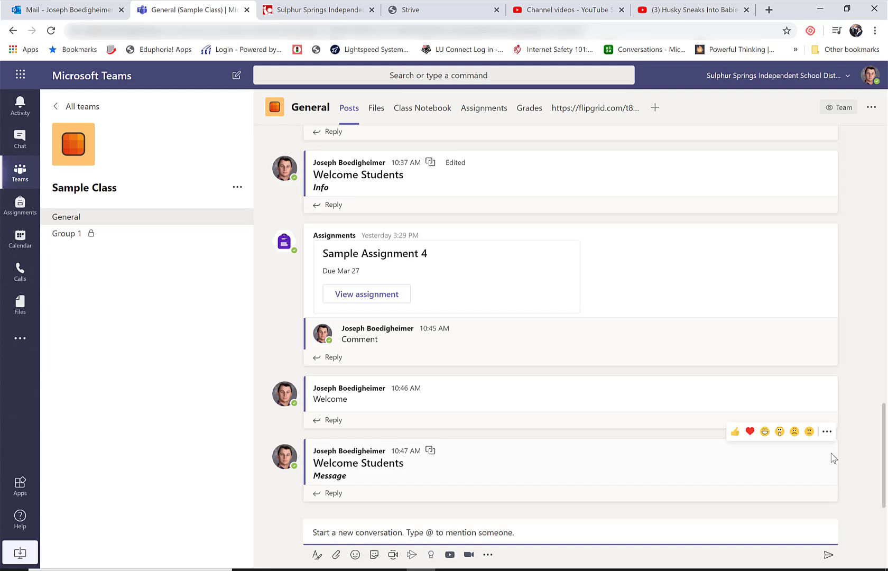
Attach the Sample Weekly Assignment Word document from the computer to a new conversation, uploading it to the Class Materials folder.
left_click(336, 555)
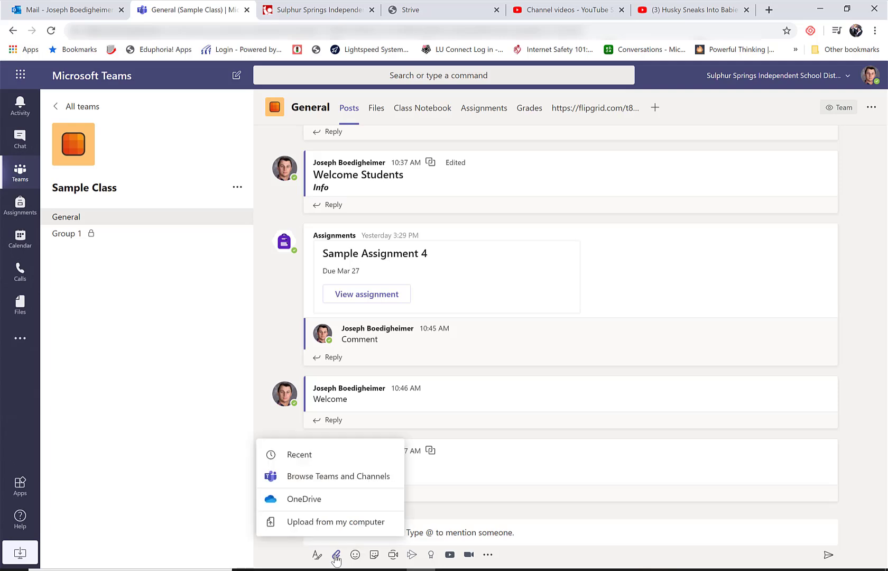
left_click(334, 529)
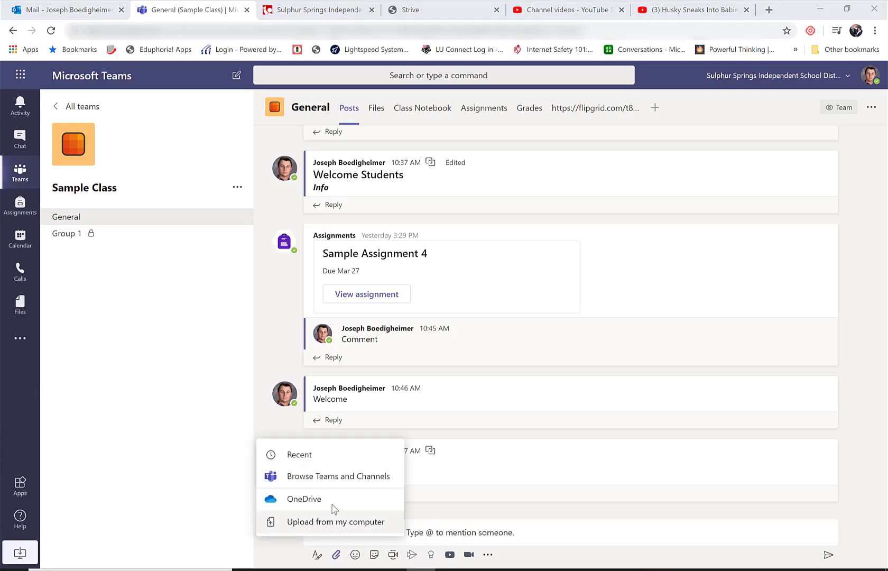
left_click(280, 95)
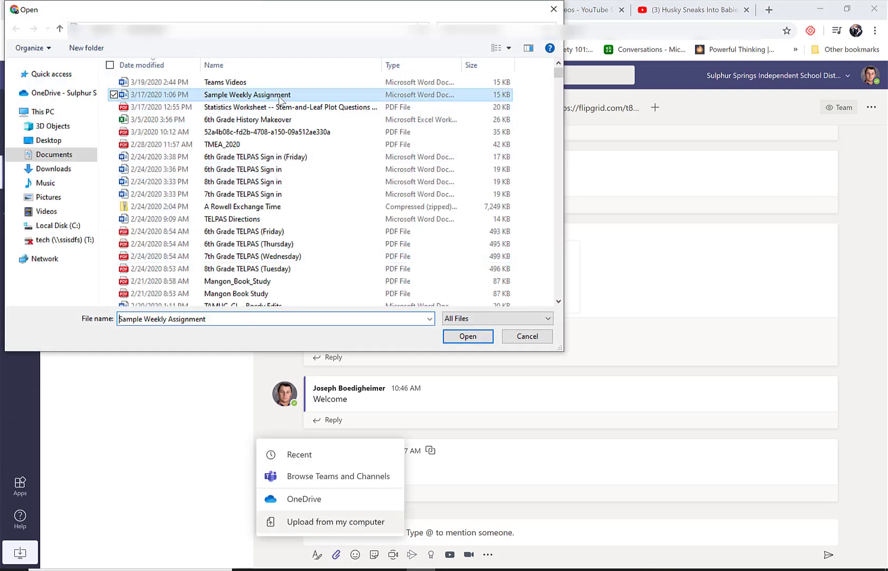
left_click(467, 336)
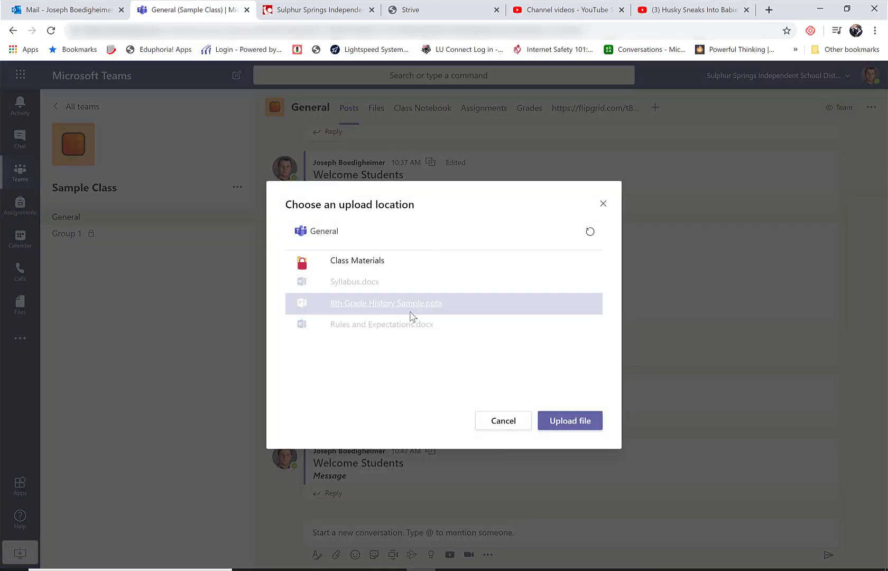
left_click(348, 266)
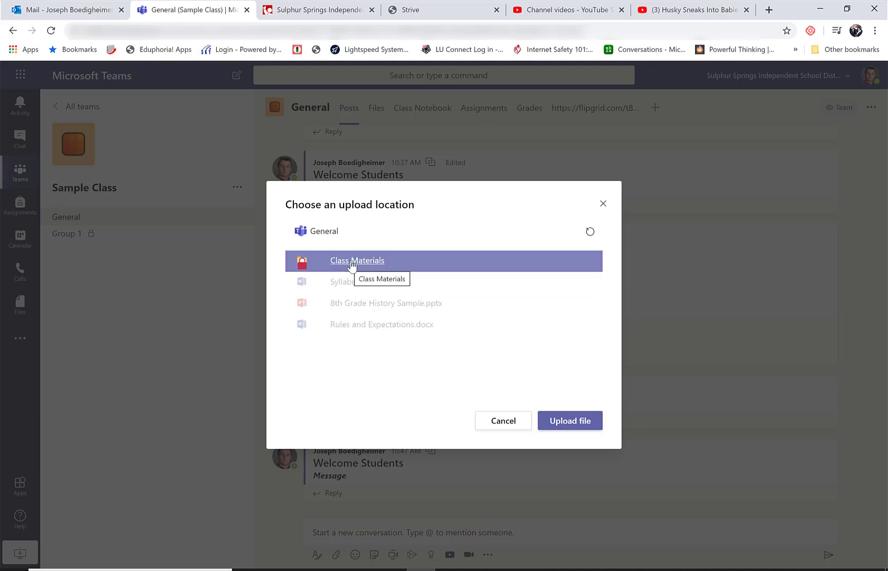
left_click(351, 262)
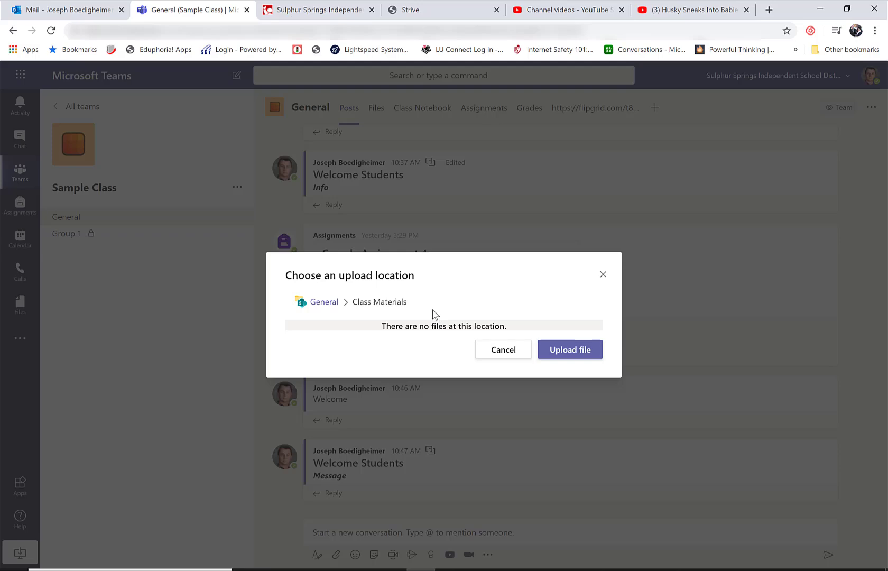
left_click(562, 352)
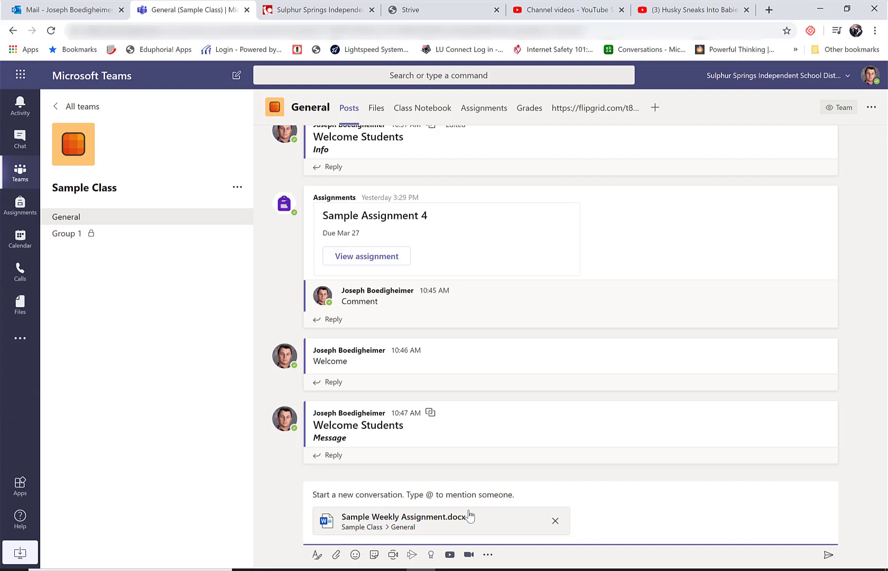
left_click(336, 555)
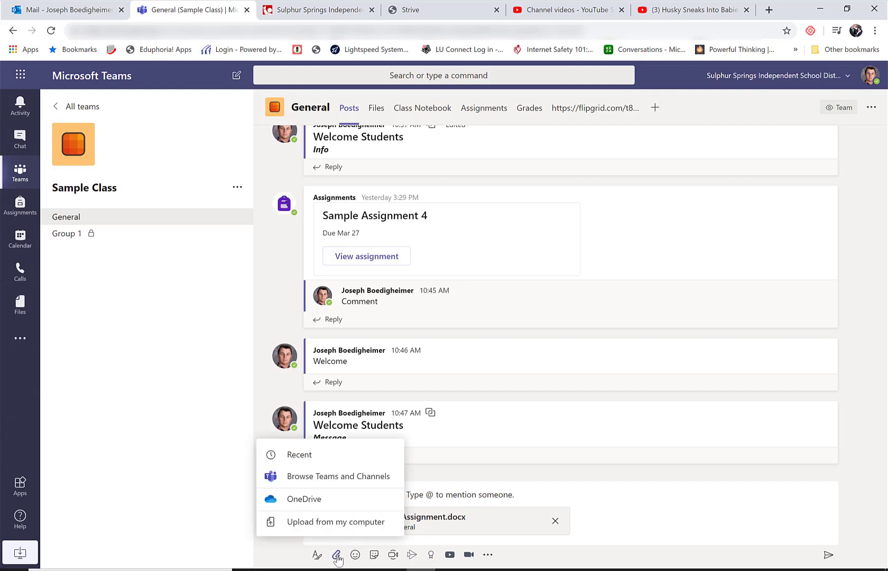
left_click(333, 522)
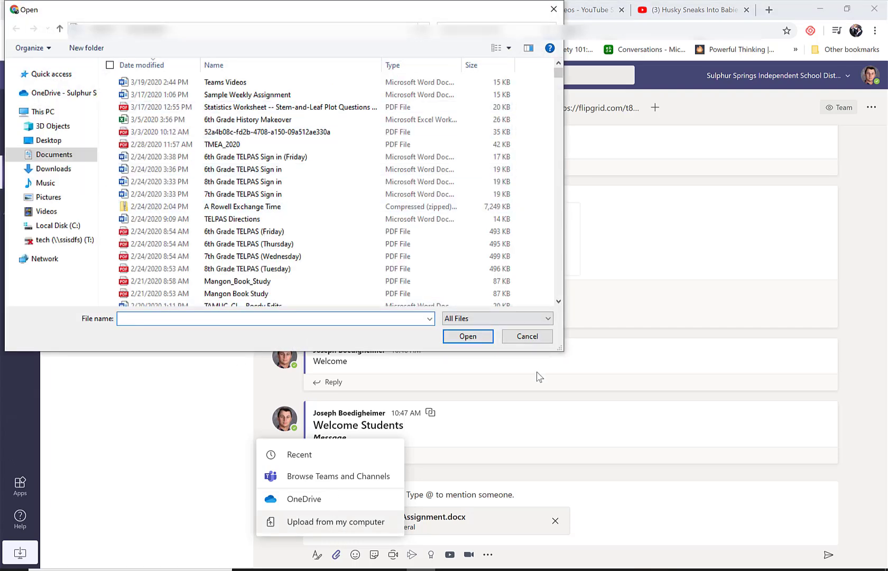
left_click(526, 337)
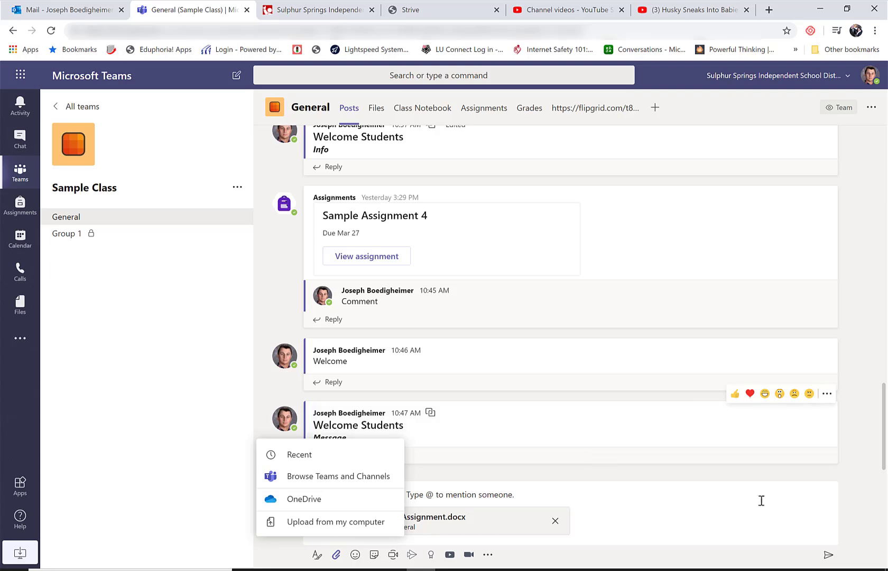
left_click(819, 506)
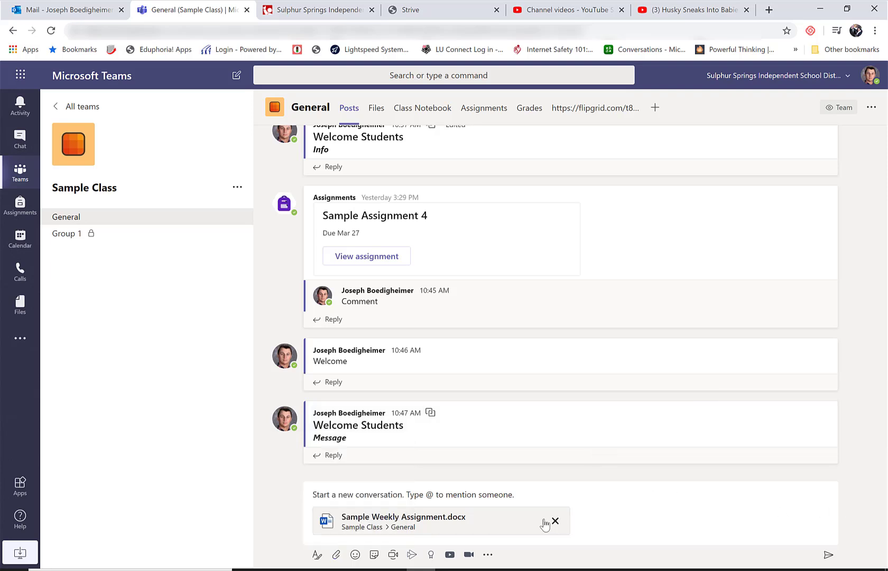
Add the sunglasses emoji and the basketball dinosaur sticker to the message with the attached assignment, and send it.
left_click(356, 555)
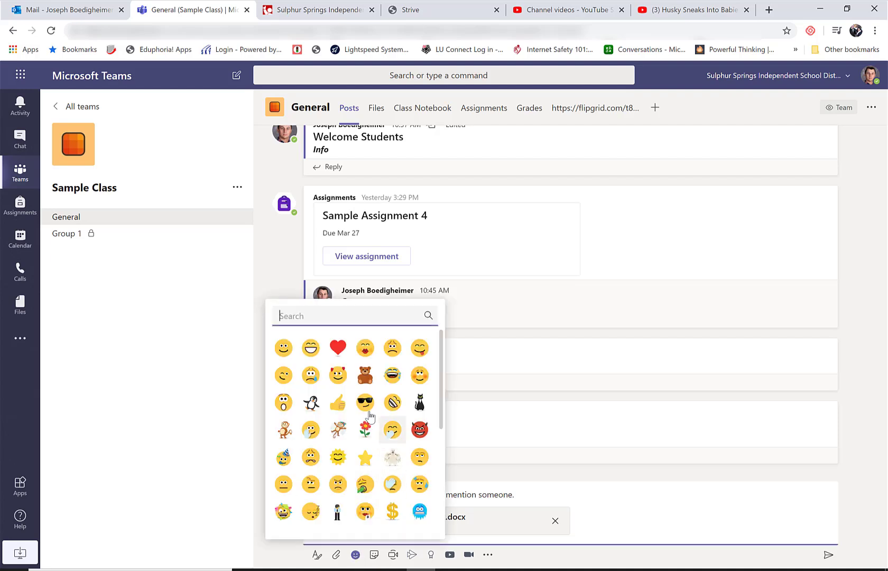
left_click(366, 403)
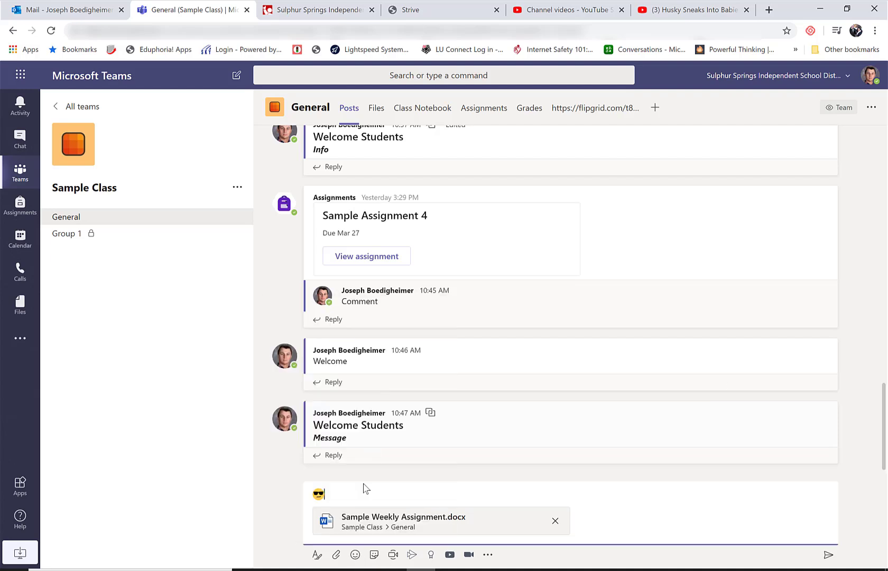
left_click(374, 555)
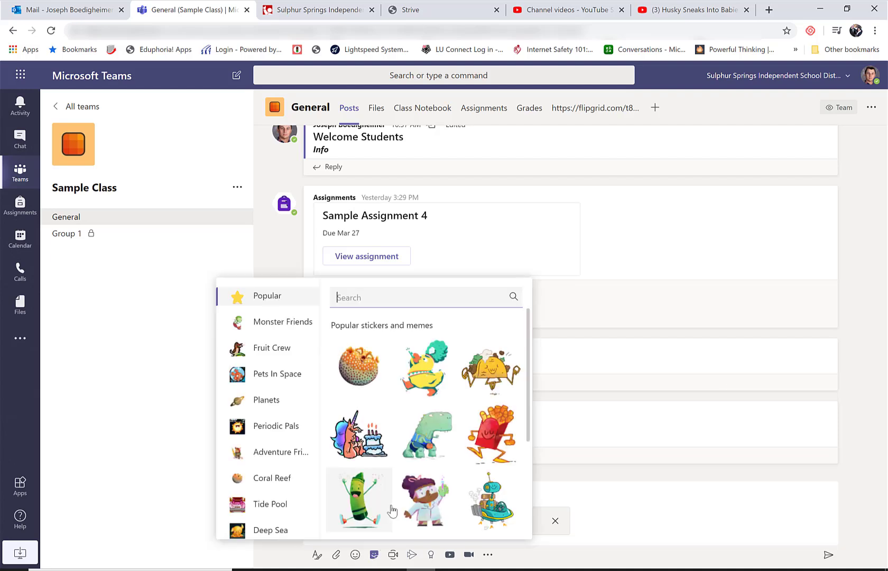
left_click(416, 443)
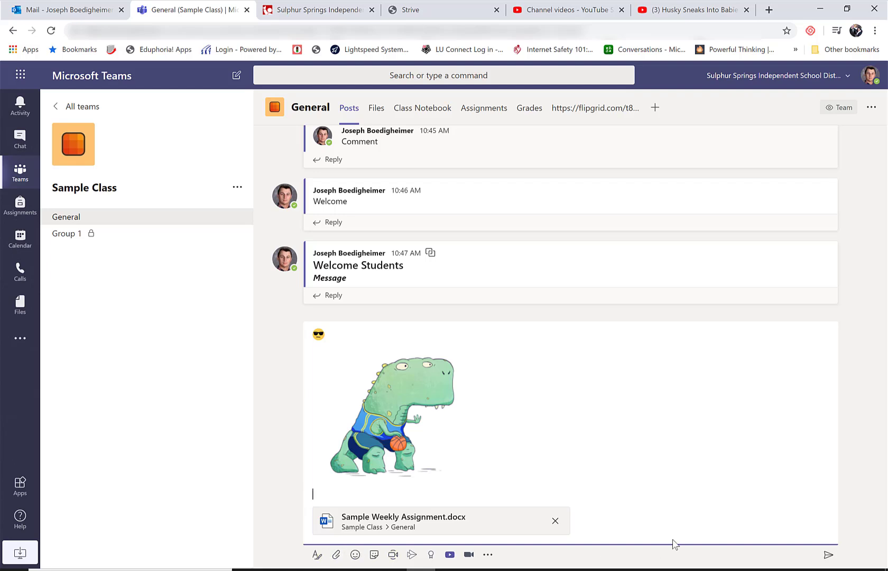
left_click(828, 555)
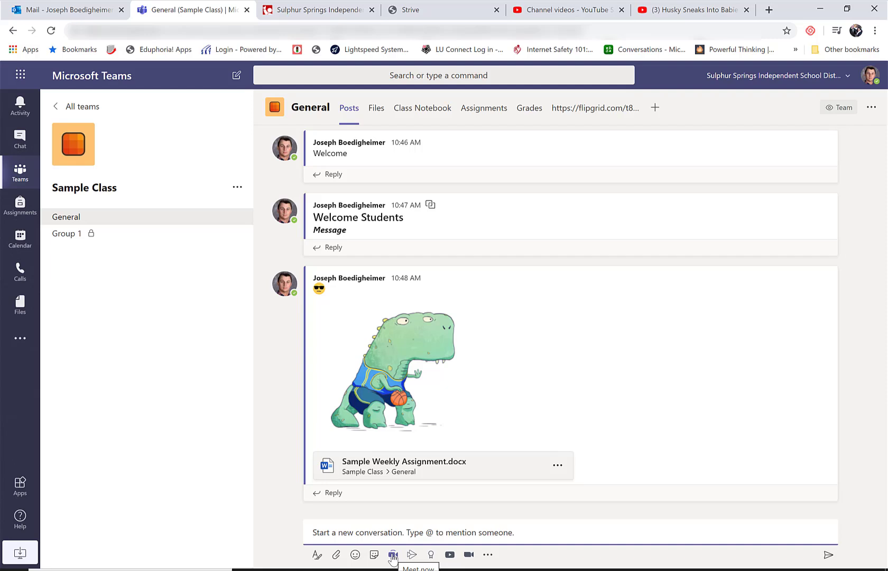
Start an instant video meeting in the Sample Class General channel, and return to the channel's posts.
left_click(393, 556)
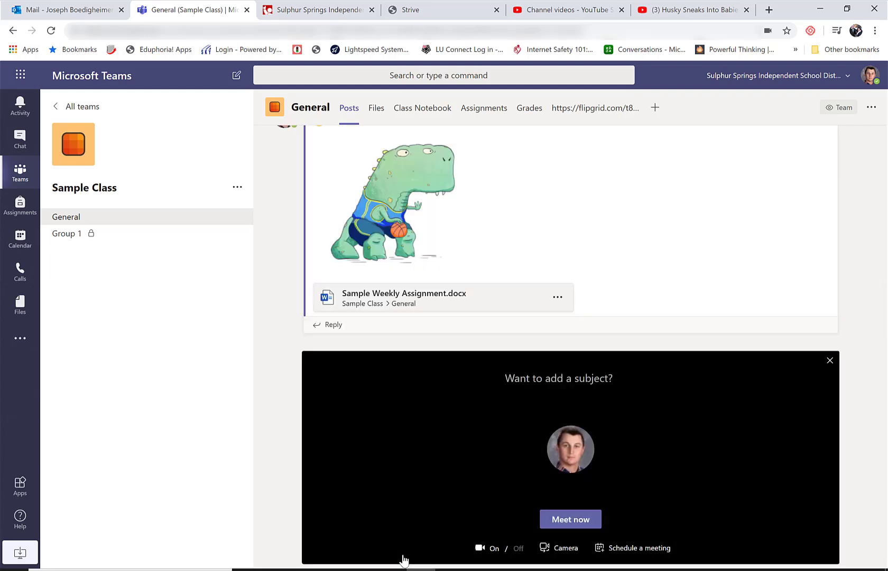
left_click(576, 520)
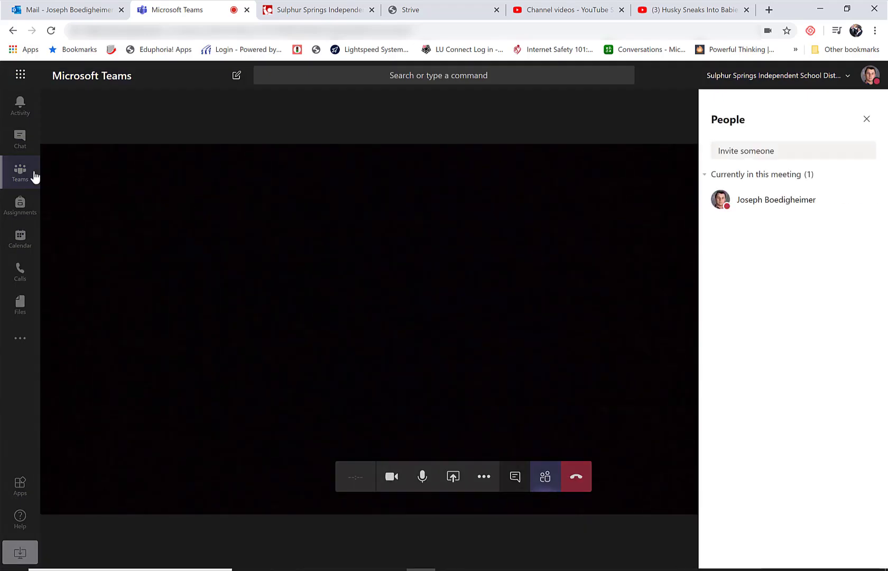
left_click(14, 177)
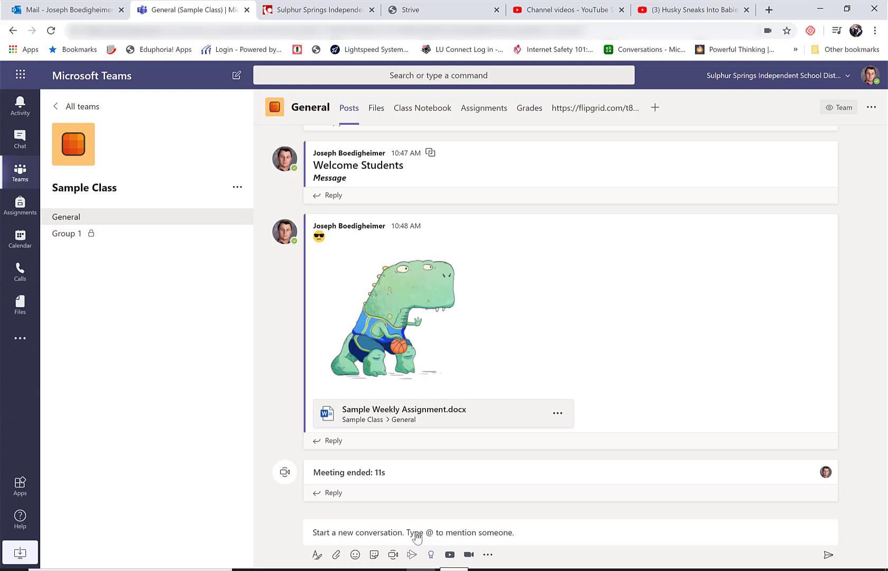
View the praise badges that can be sent to people, and close them without sending one.
left_click(432, 556)
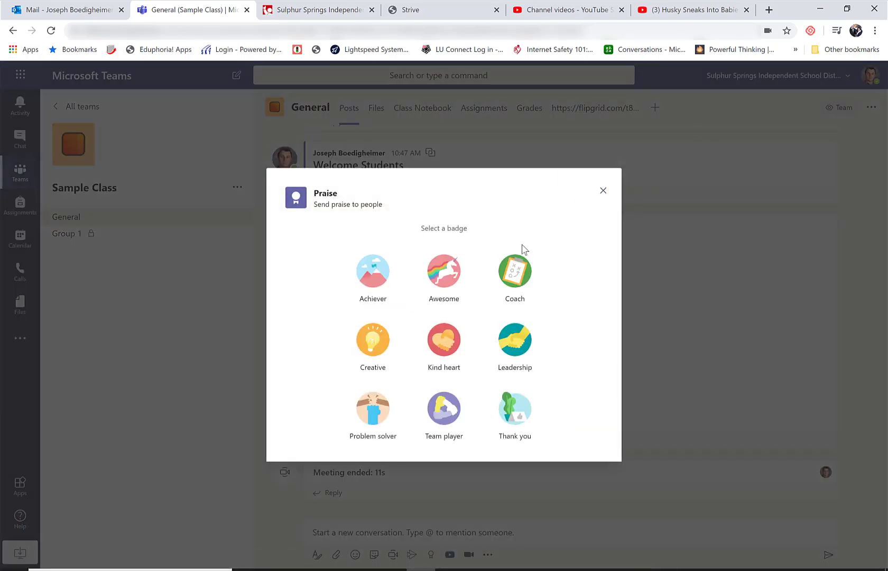
left_click(602, 192)
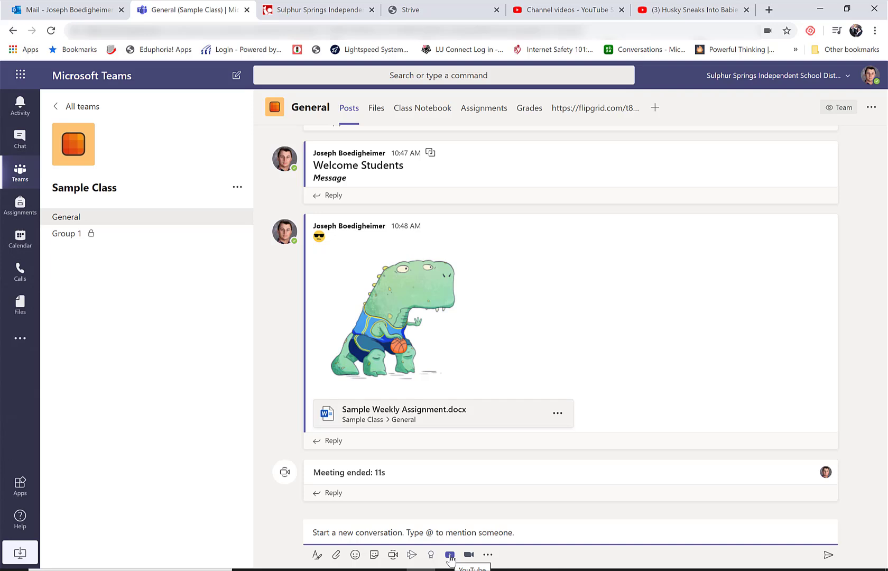
Search YouTube for "Common denominators" from a new conversation and insert Khan Academy's "Finding common denominators" video.
left_click(450, 554)
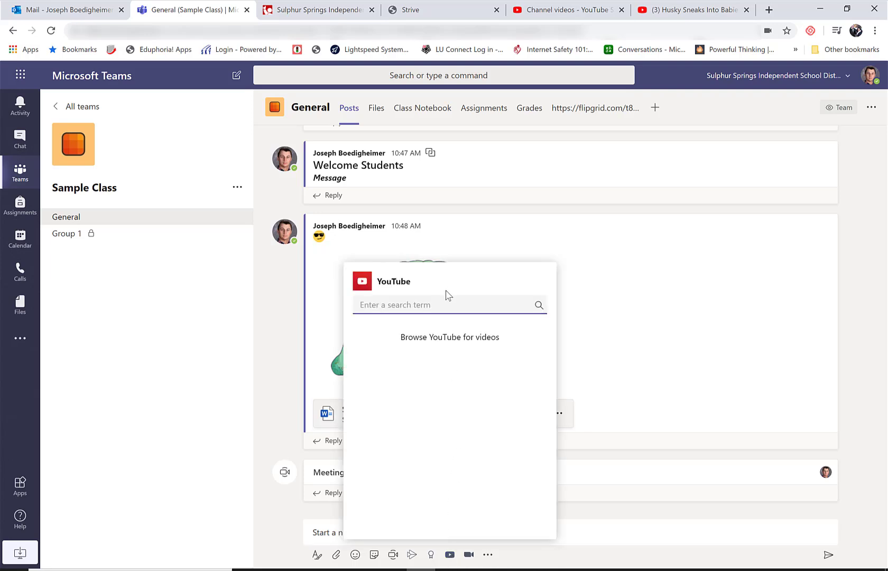
type("Common de")
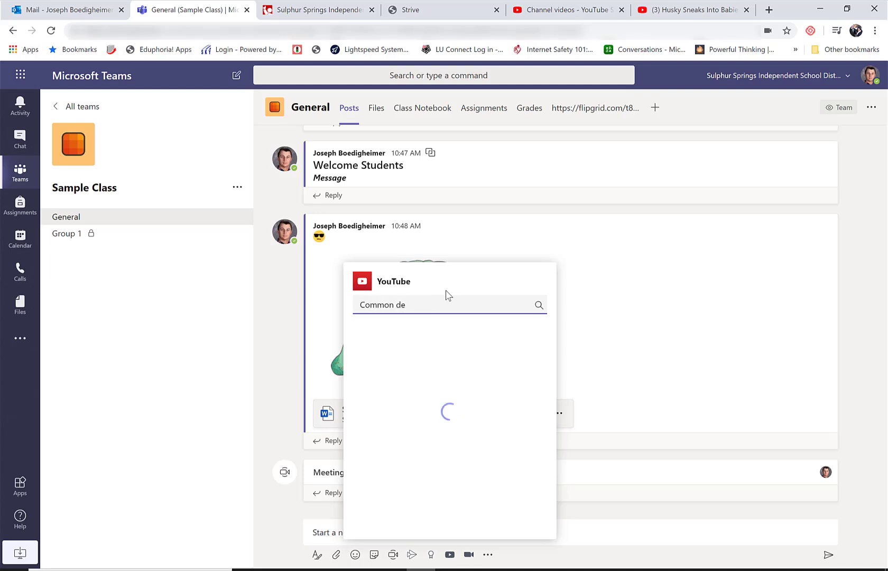
type("nominators")
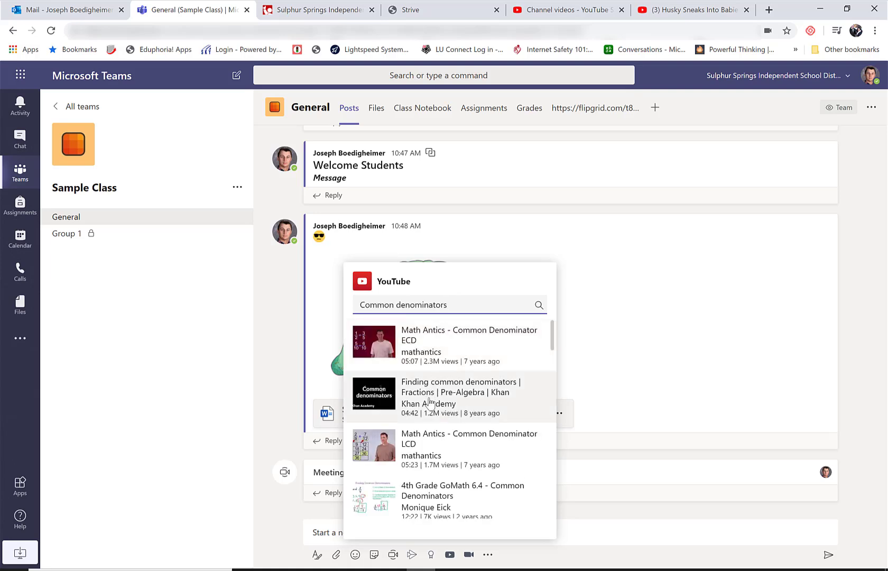
left_click(431, 400)
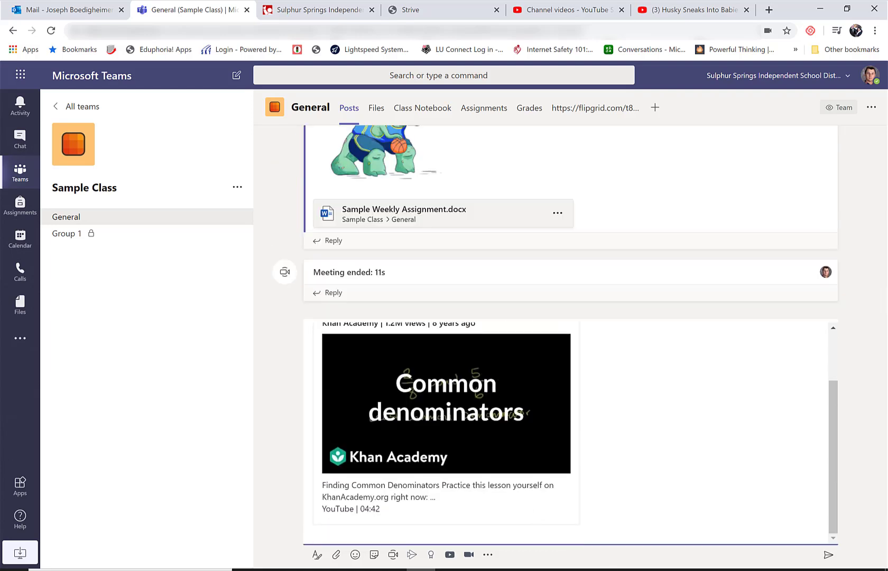
left_click(449, 554)
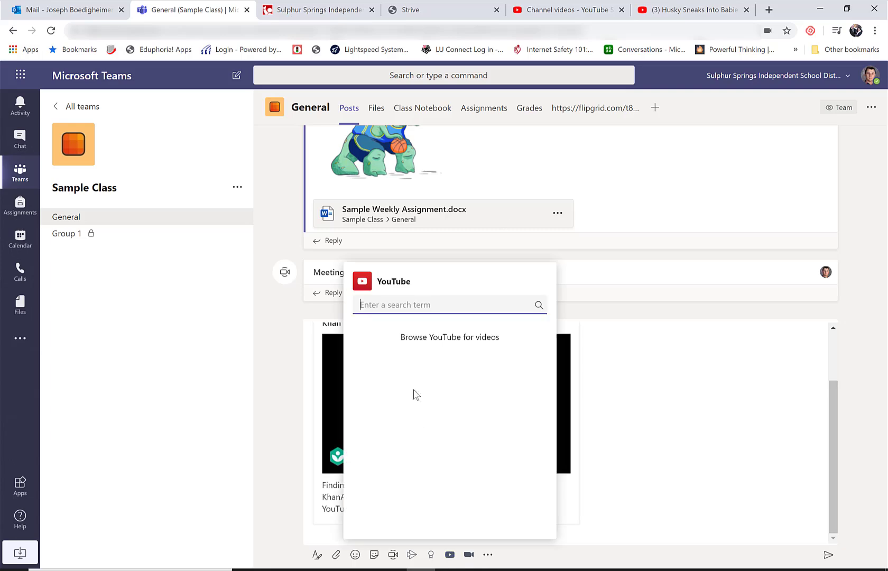
left_click(637, 16)
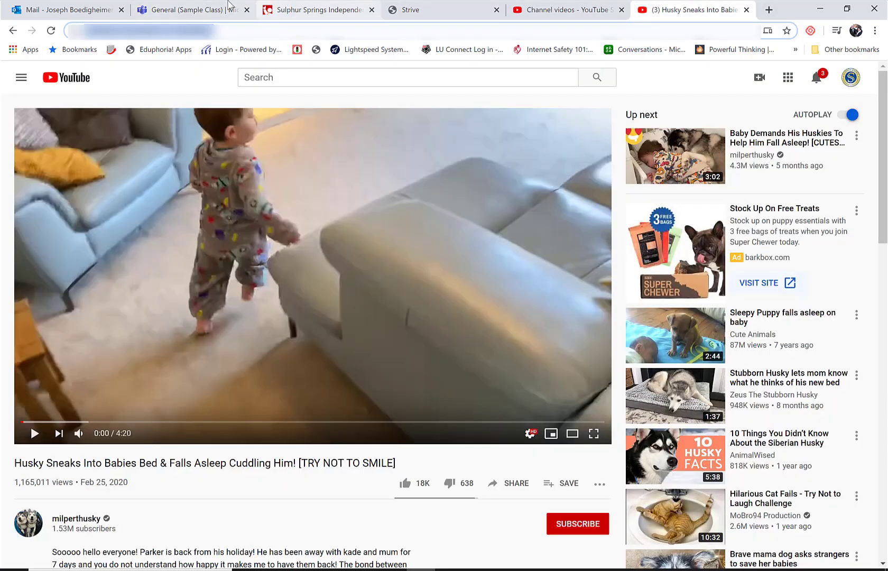
left_click(201, 9)
type("https://www.youtube.com/watch?v=I-ZaoJBHy7I")
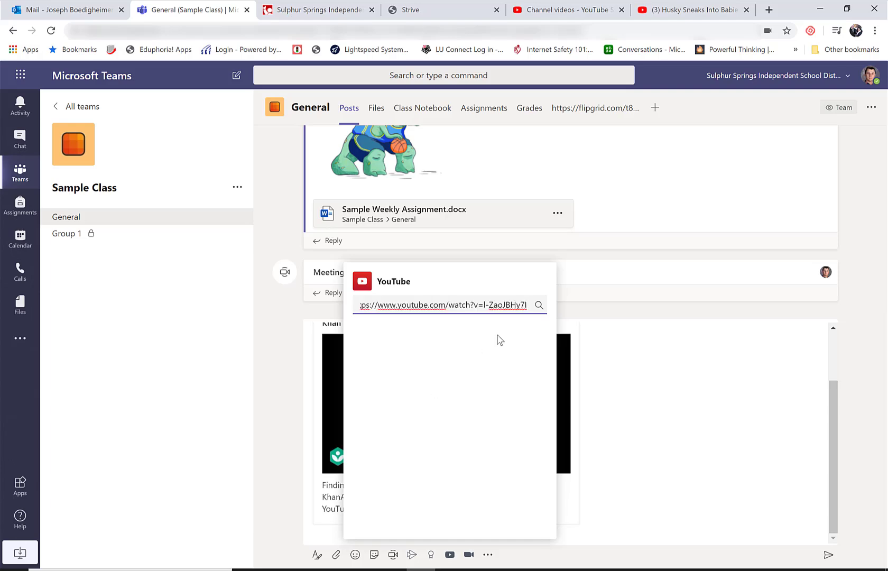
left_click(417, 370)
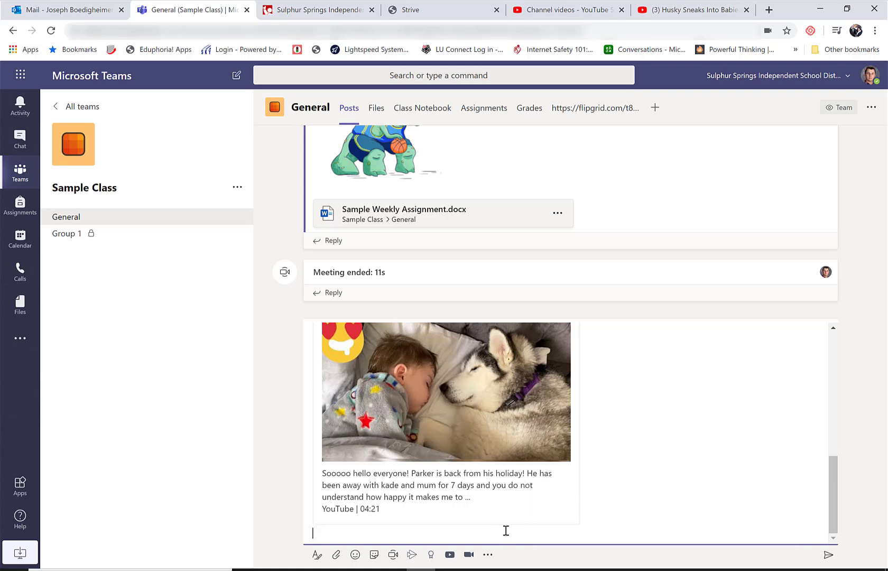
left_click(828, 554)
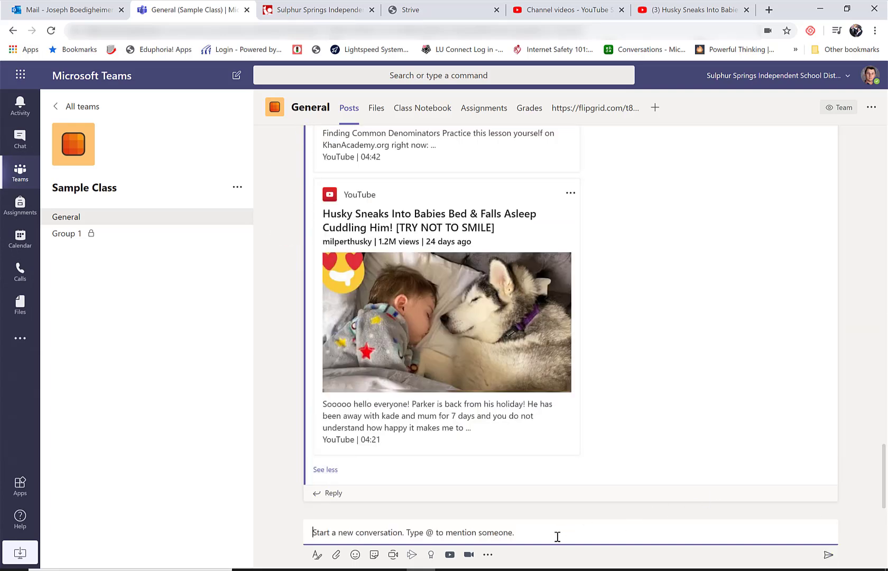
Create a new Forms poll in the channel with the question "What is your favorite sports team?".
left_click(488, 555)
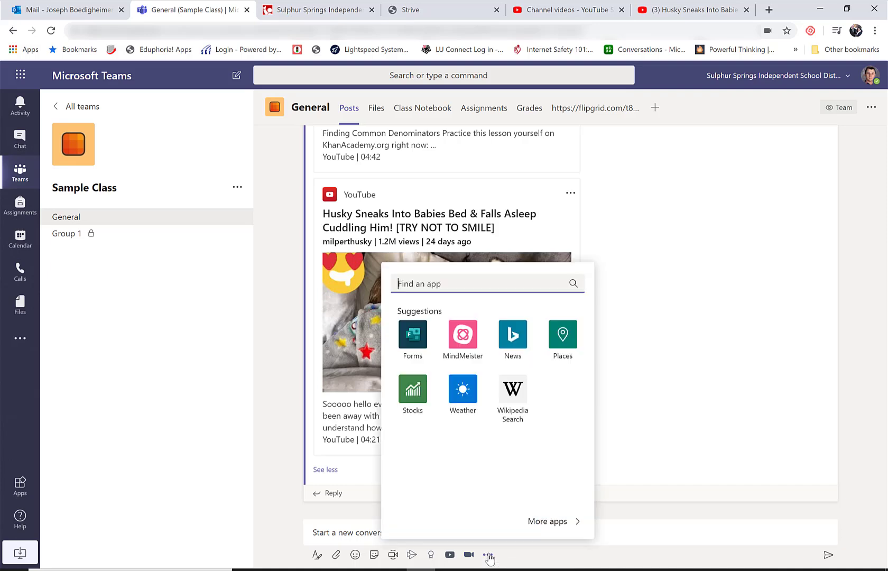
left_click(416, 342)
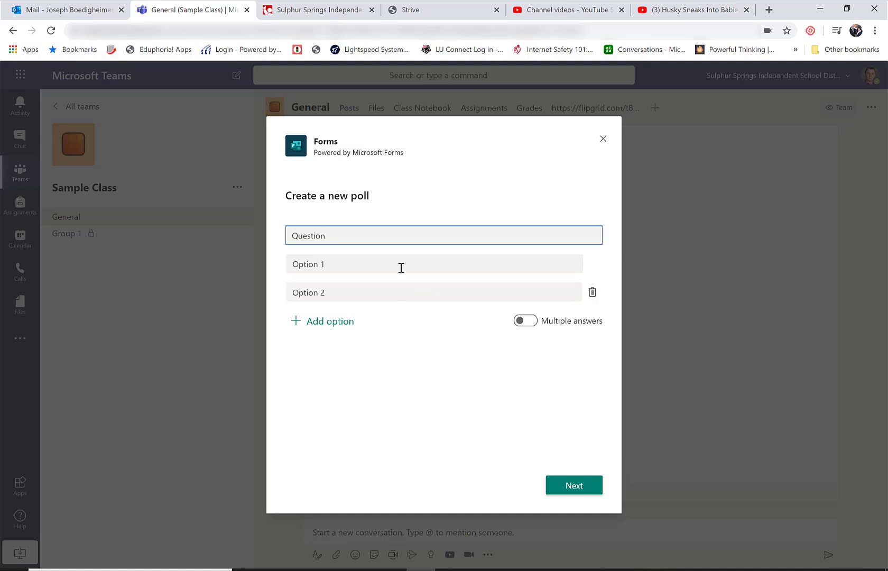
left_click_drag(393, 236, 151, 206)
type("What is your va")
type("avorite sports")
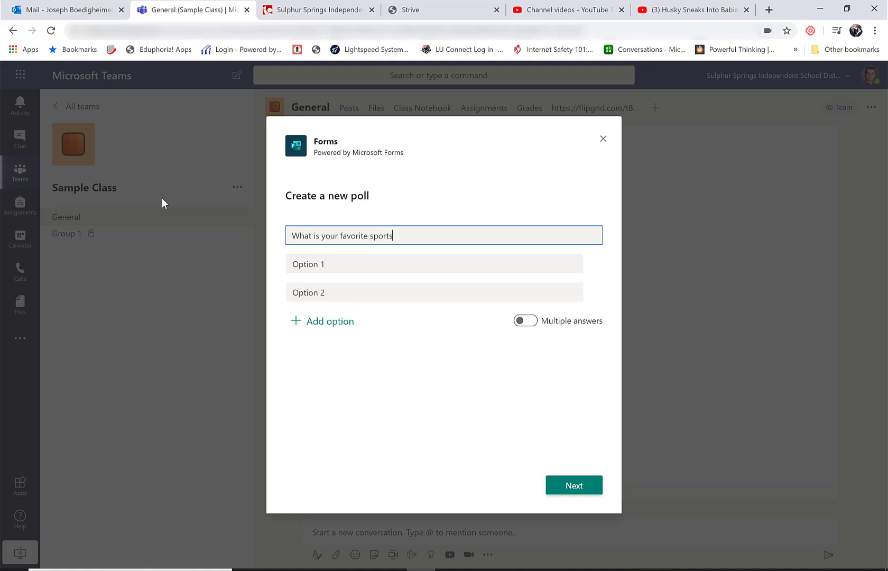
type(" team?")
Enter "Cowboys" and "Vikings" as the poll's two answer options.
key("Tab")
type("Cowboys")
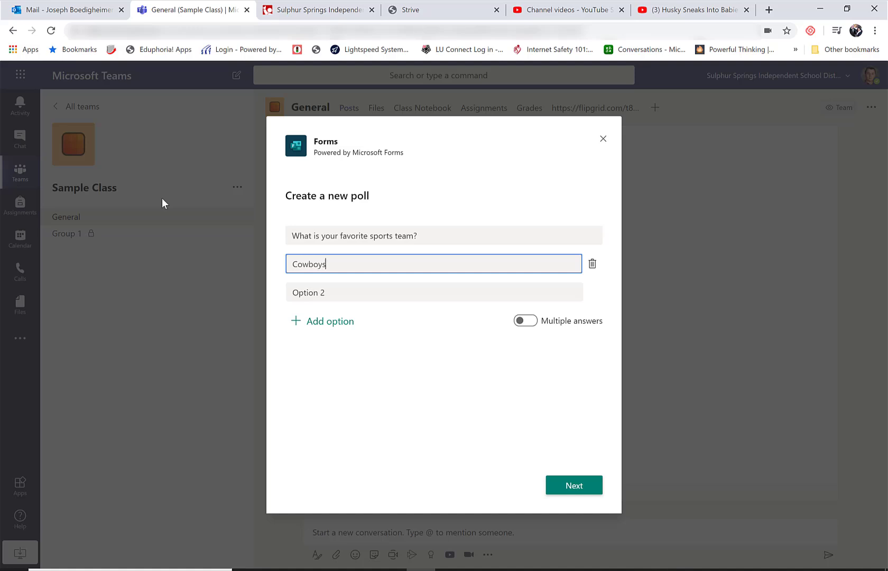
key("Tab")
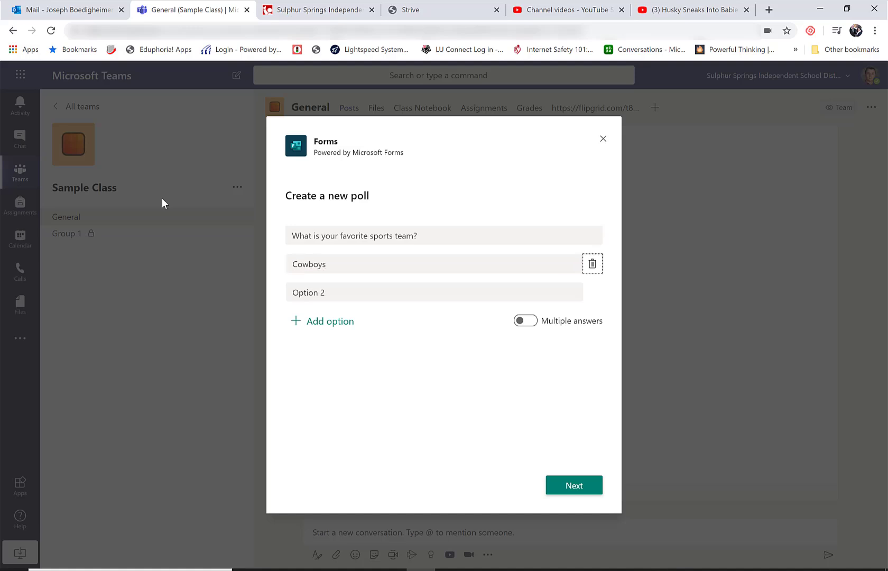
type("Bi")
key("BackSpace")
key("BackSpace")
type("V")
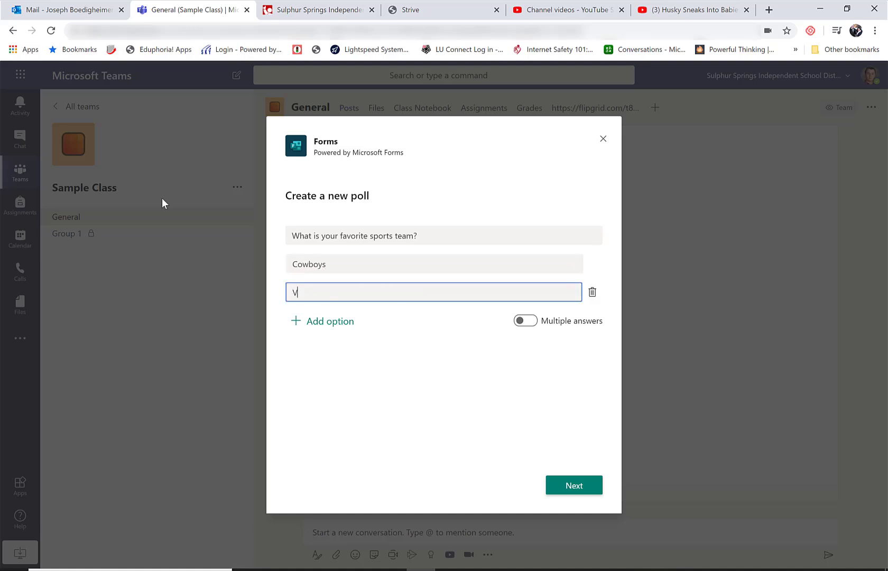
type("ikings")
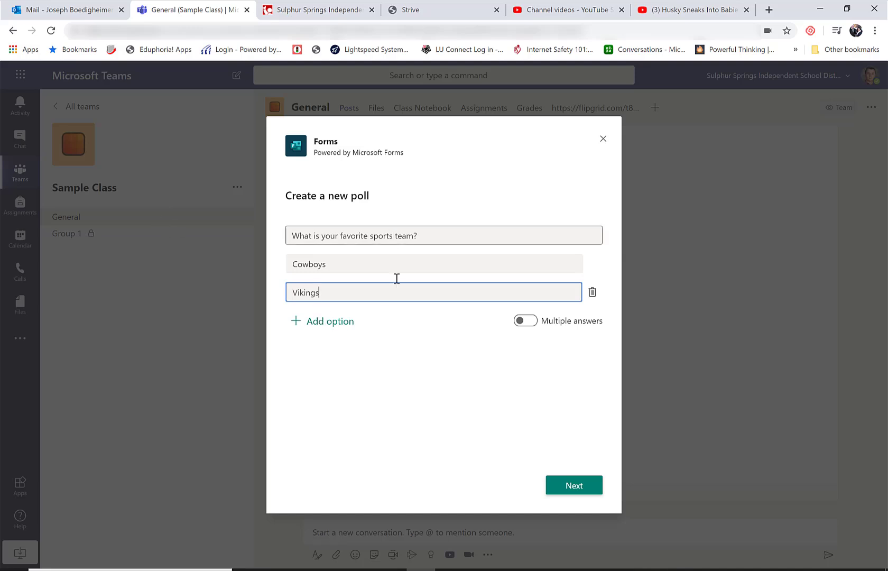
Send the sports team poll to the channel and submit a vote for Cowboys.
left_click(579, 491)
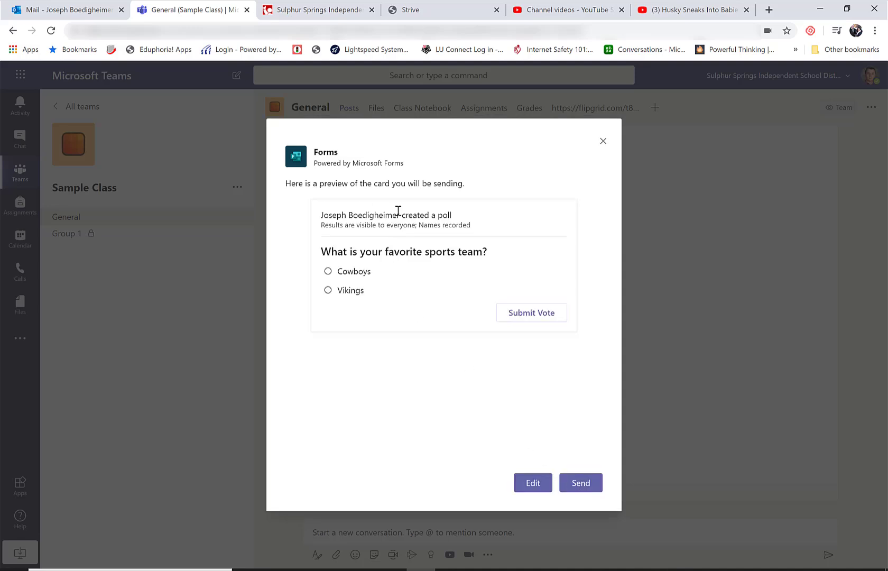
left_click(589, 489)
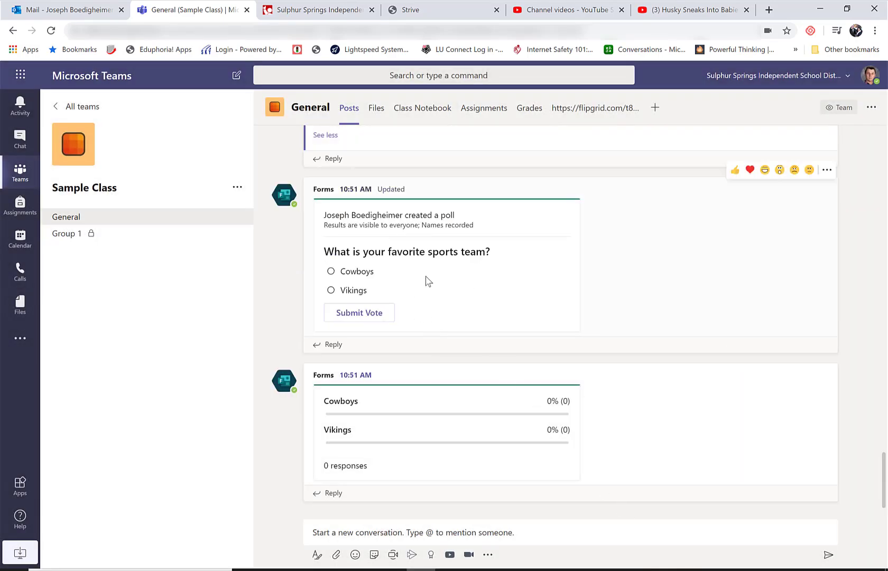
left_click(331, 271)
left_click(360, 314)
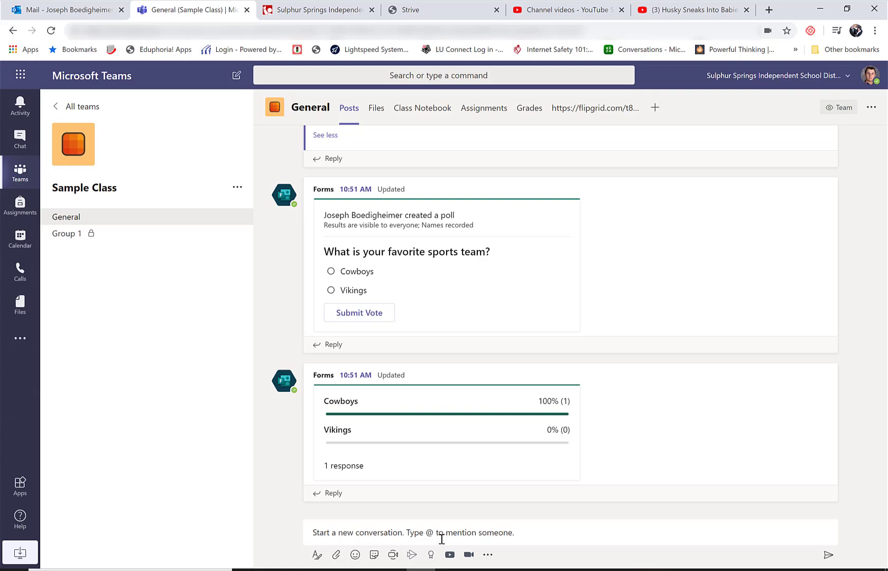
Begin a new conversation that mentions a staff member by @-searching "jbi".
left_click(358, 532)
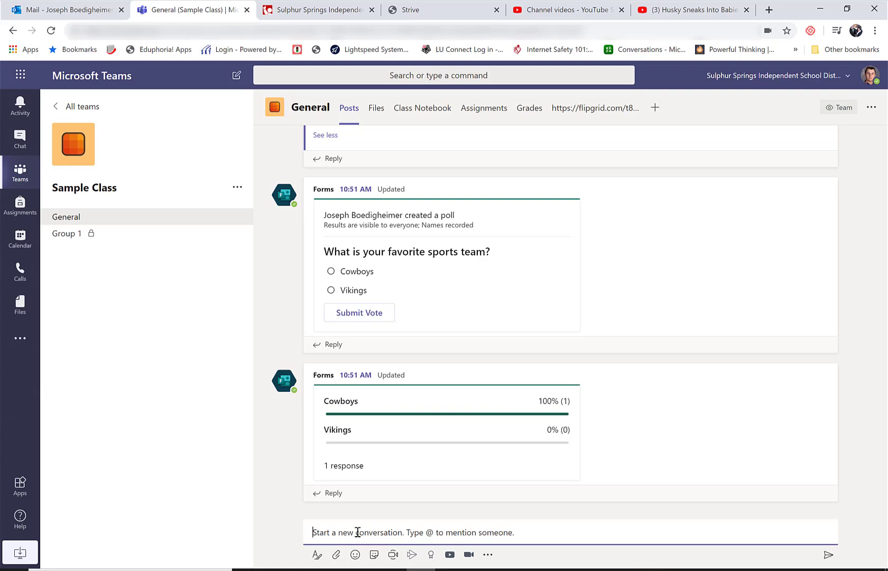
type("@jb")
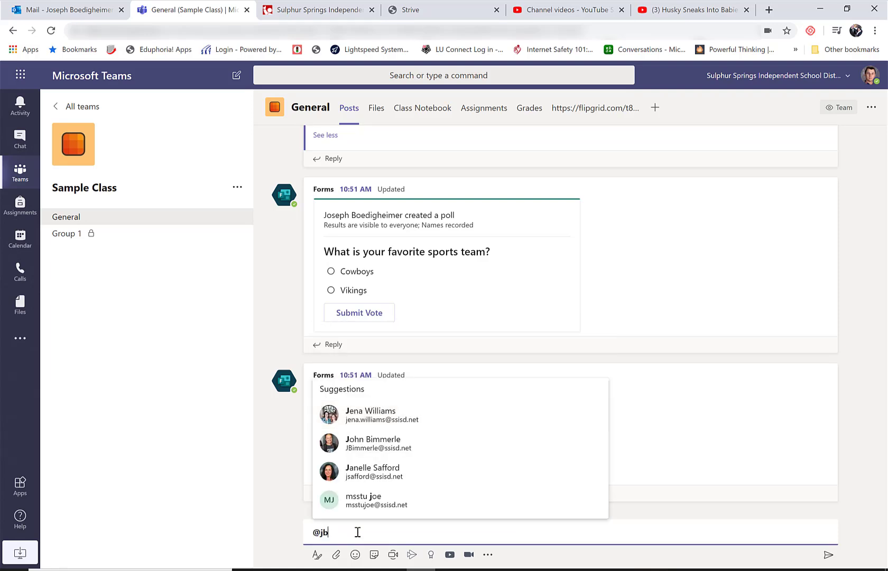
type("i")
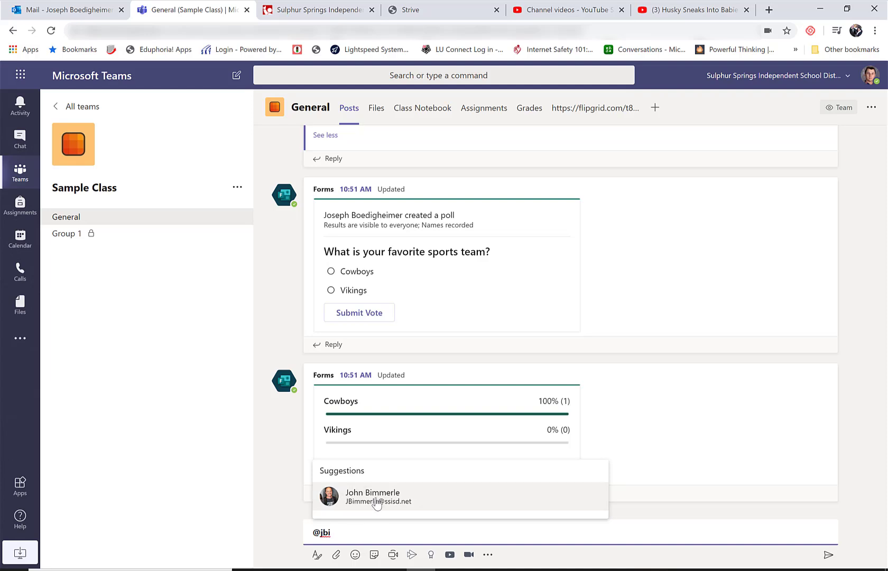
left_click(376, 502)
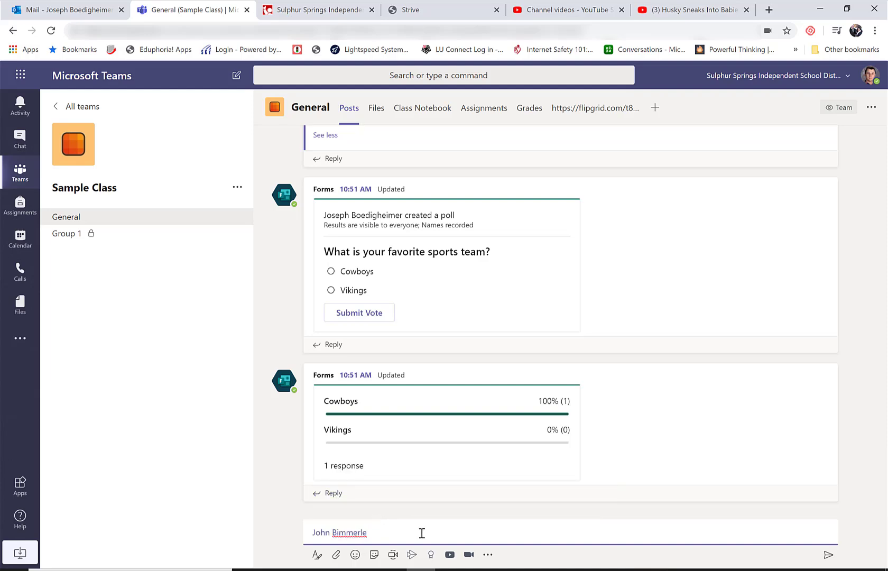
Continue the draft message with ", See it" followed by a mention of the General channel.
type(", See it")
type("@")
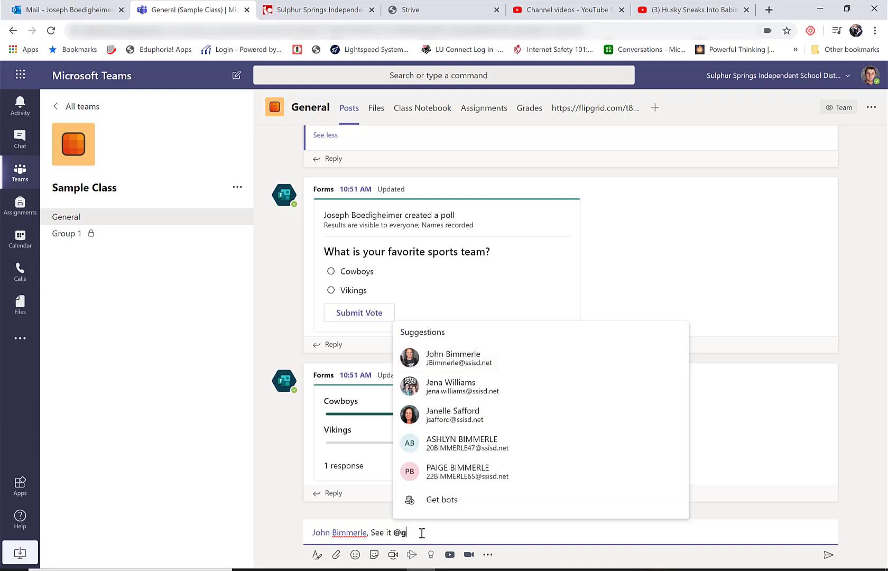
type("gener")
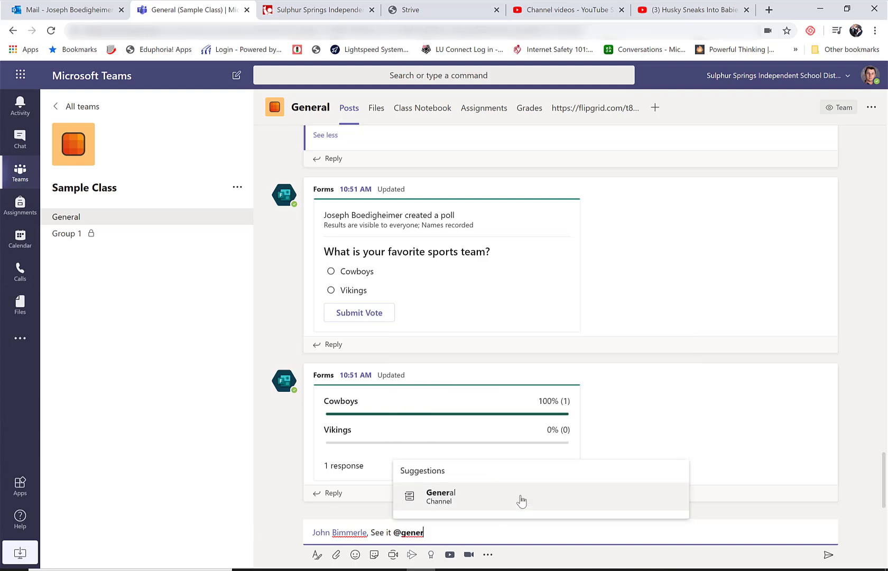
left_click(519, 497)
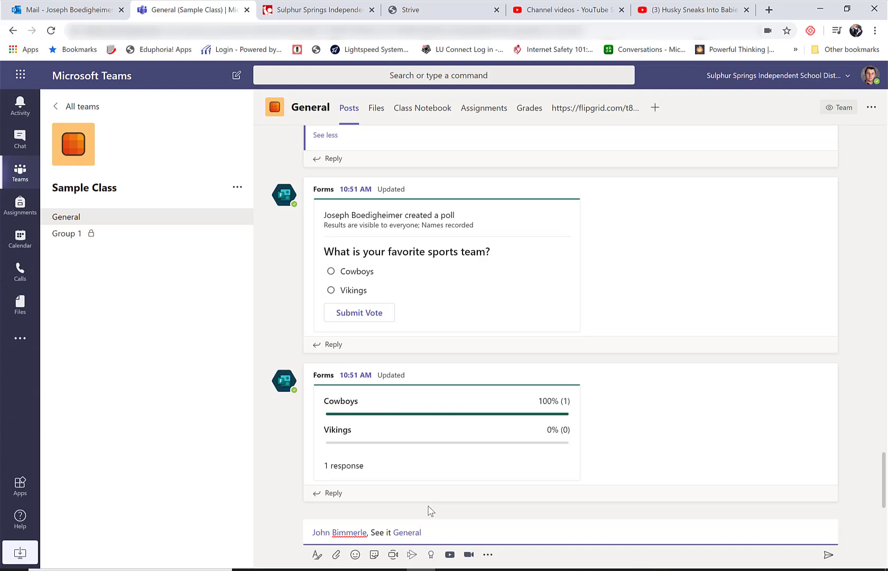
Delete the whole draft message, and open and dismiss a reply to the poll results.
left_click_drag(472, 529, 261, 529)
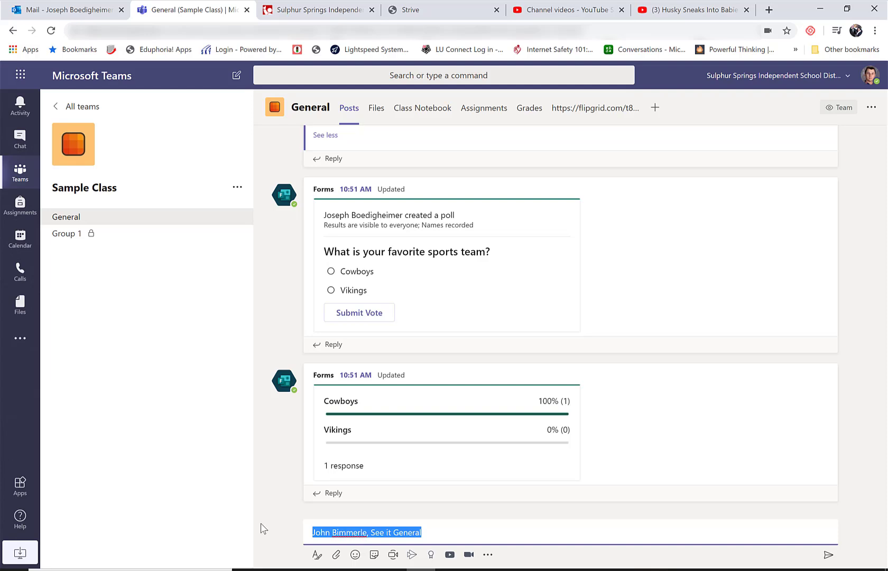
key("BackSpace")
left_click(280, 534)
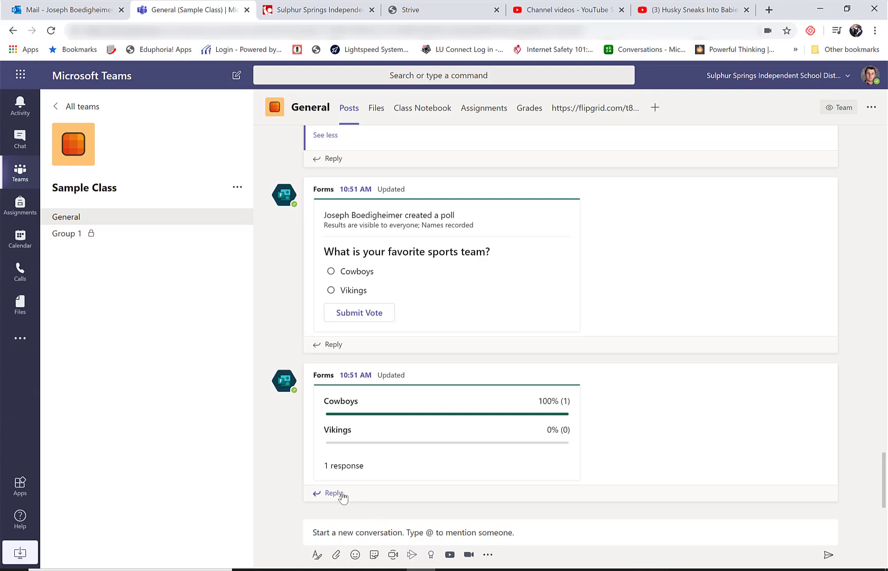
left_click(420, 498)
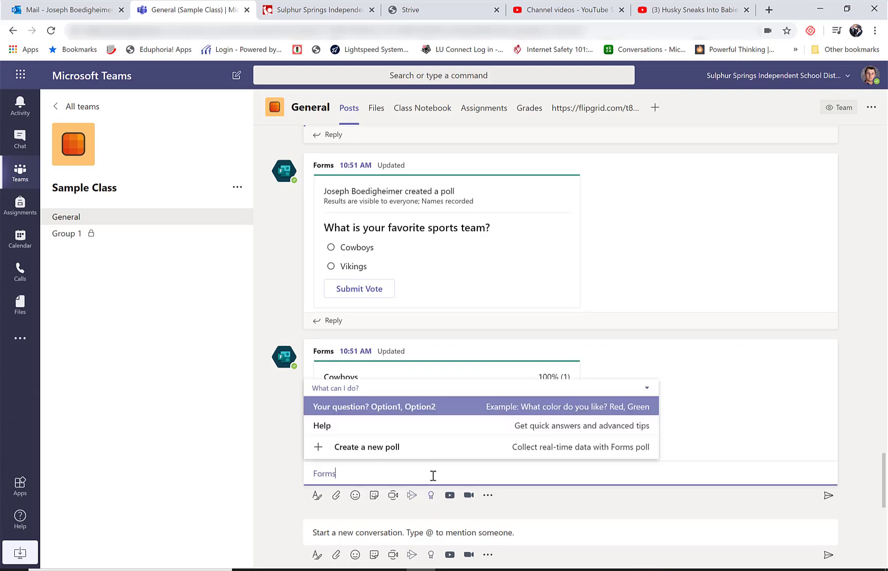
left_click(279, 481)
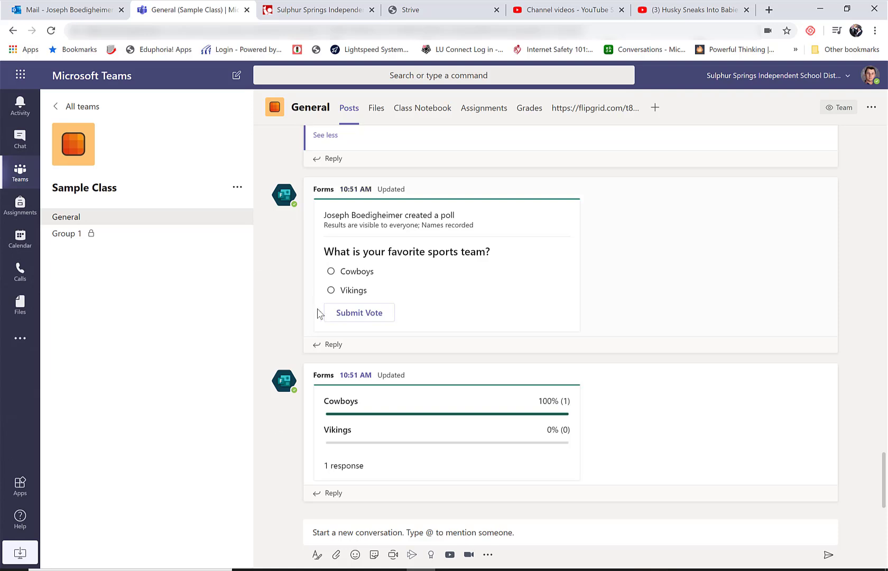
Open the team management page for Sample Class and expand its list of members and guests.
mouse_move(294, 309)
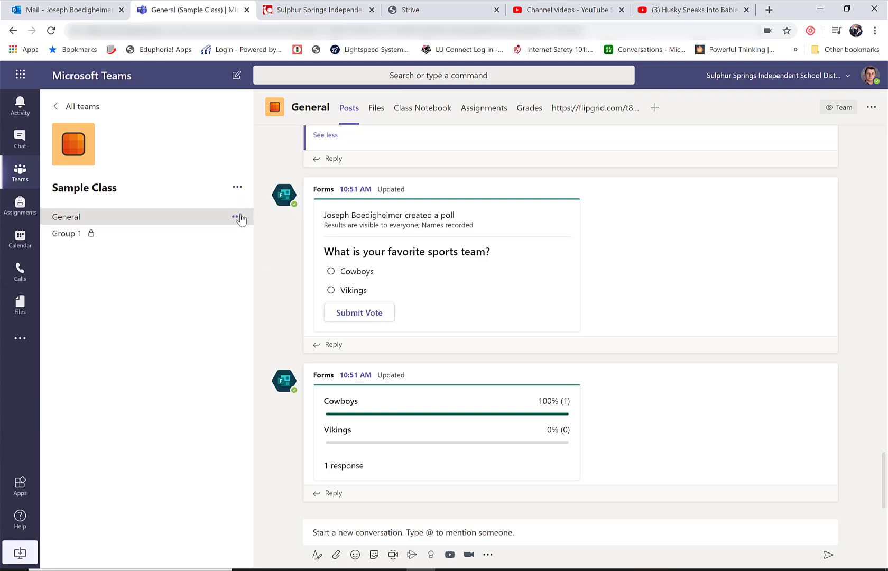
left_click(239, 216)
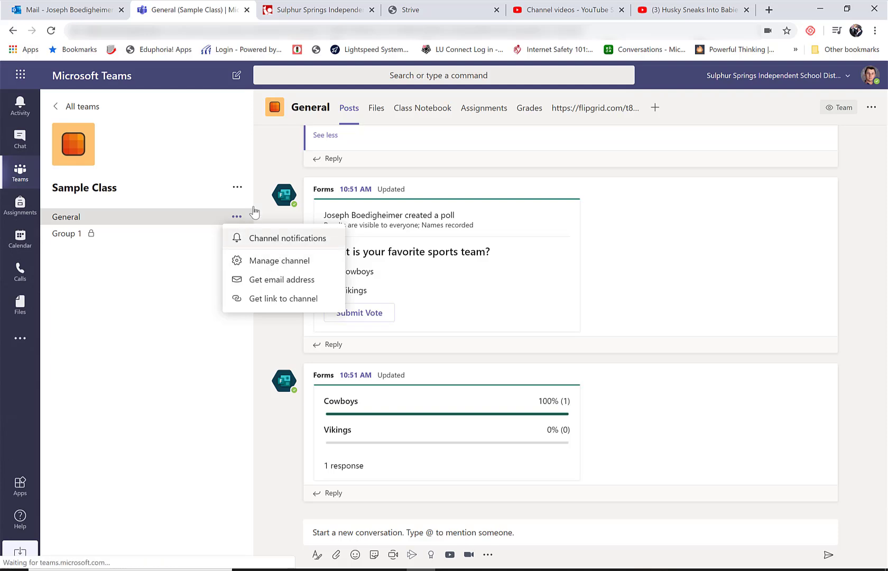
left_click(237, 188)
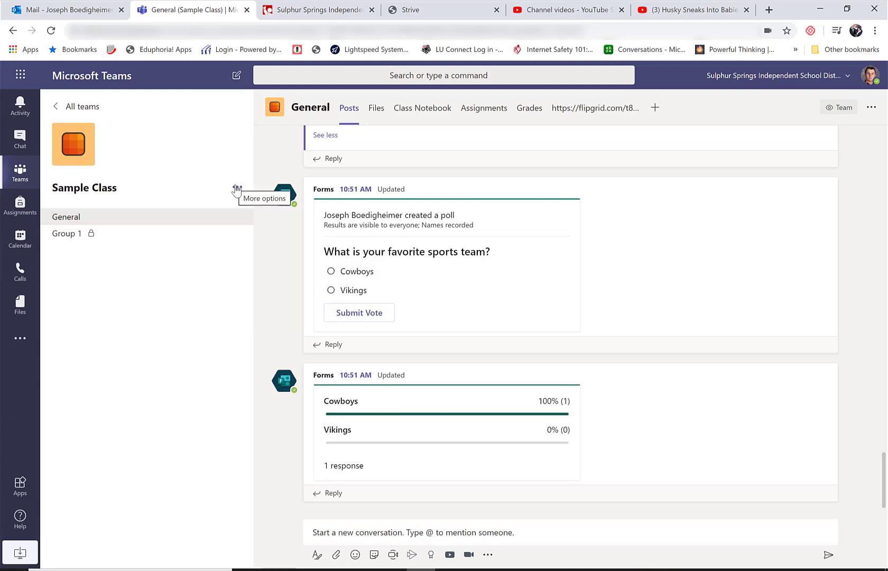
left_click(236, 189)
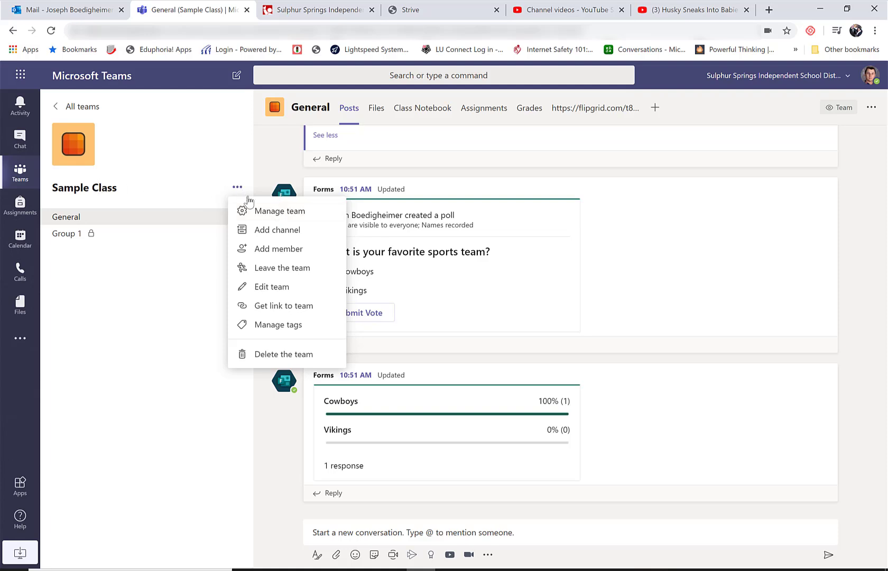
left_click(266, 214)
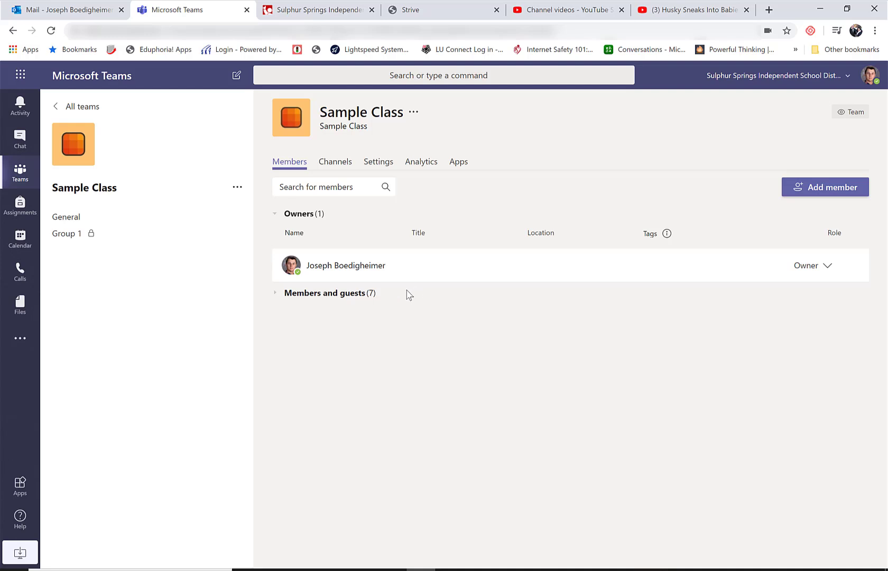
left_click(346, 300)
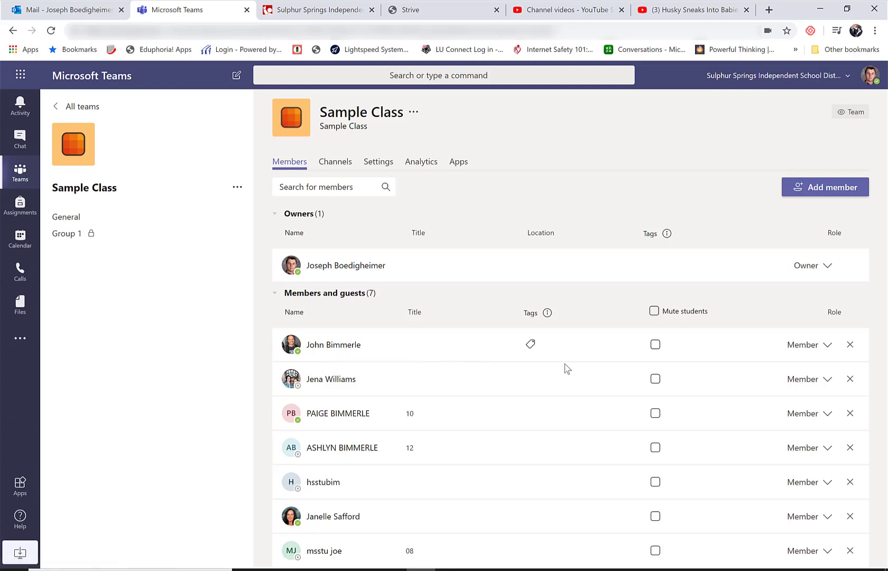
Mute the first two people listed under members and guests, and return to the General channel.
left_click(655, 346)
left_click(655, 379)
left_click(132, 217)
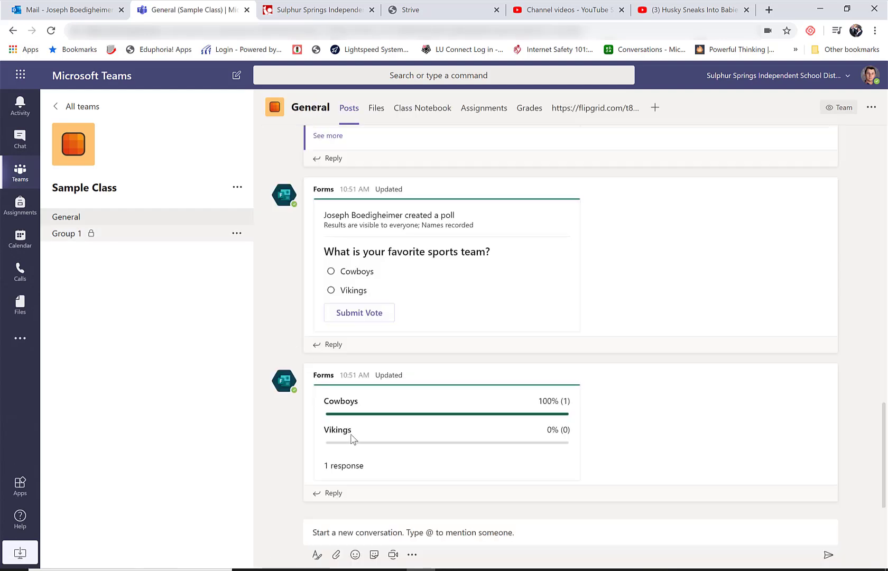